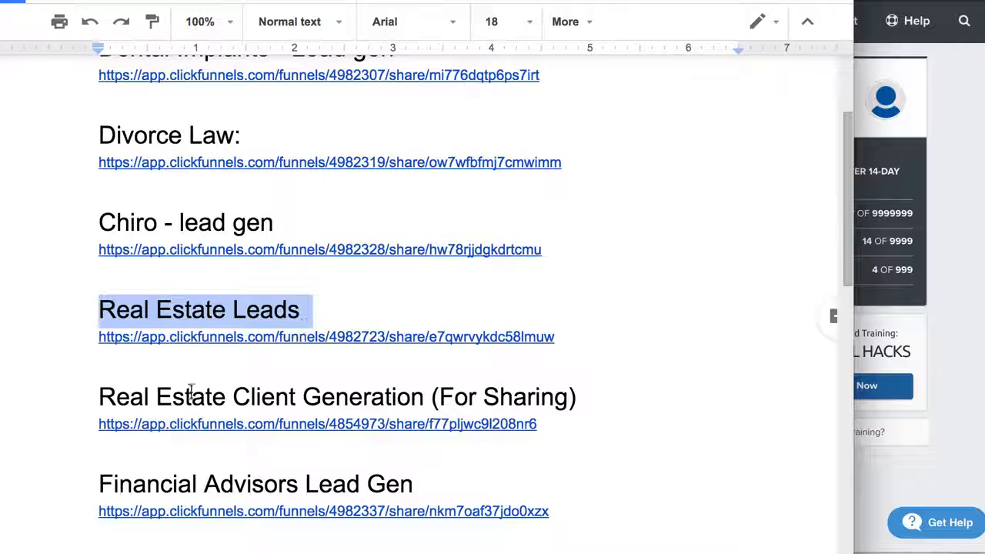
Step: Open the ClickFunnels share link listed under the Real Estate Leads heading in the document
{"action": "left_click_drag", "start_coordinate": [99, 397], "coordinate": [623, 403]}
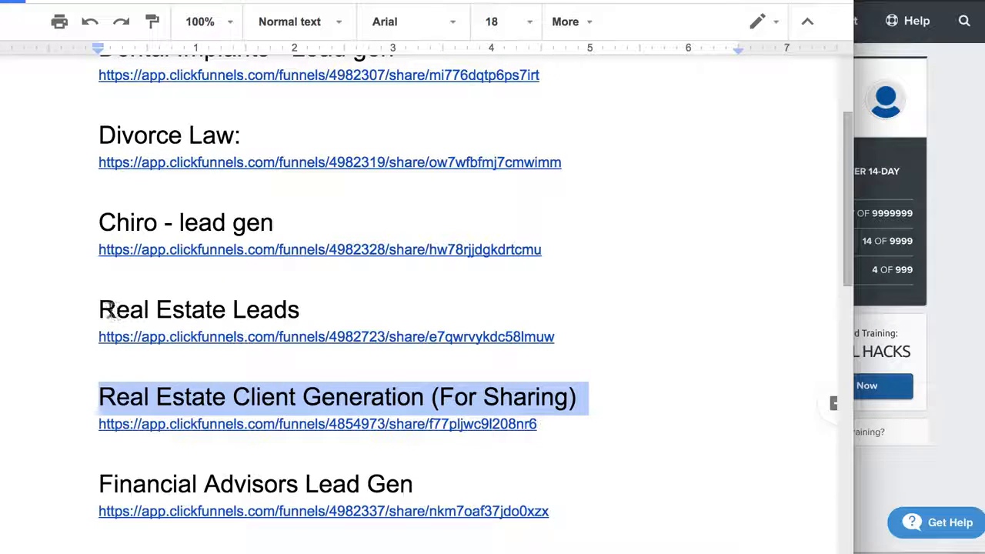
{"action": "left_click_drag", "start_coordinate": [108, 309], "coordinate": [330, 297]}
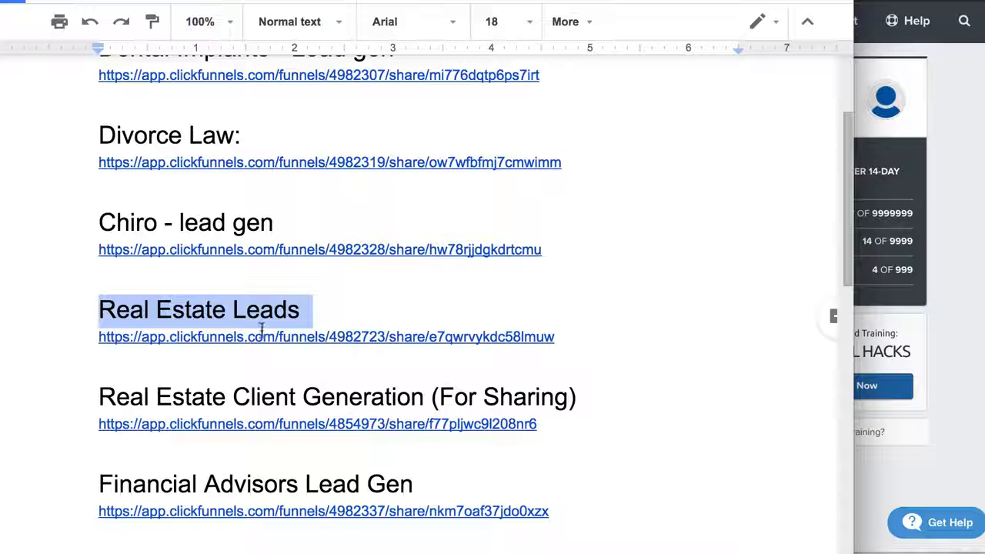
{"action": "left_click", "coordinate": [235, 336]}
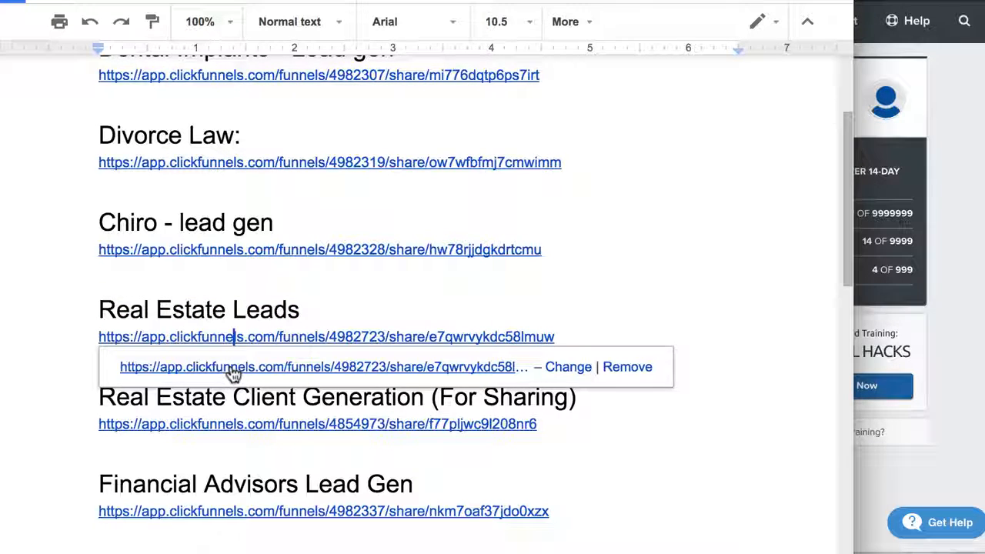
{"action": "left_click", "coordinate": [232, 370]}
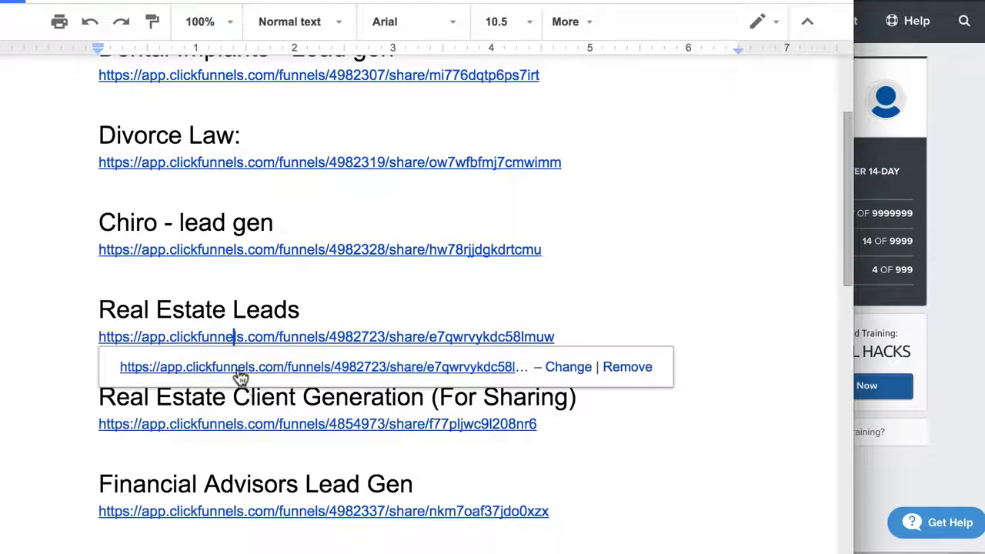
{"action": "right_click", "coordinate": [244, 373]}
{"action": "left_click", "coordinate": [300, 419]}
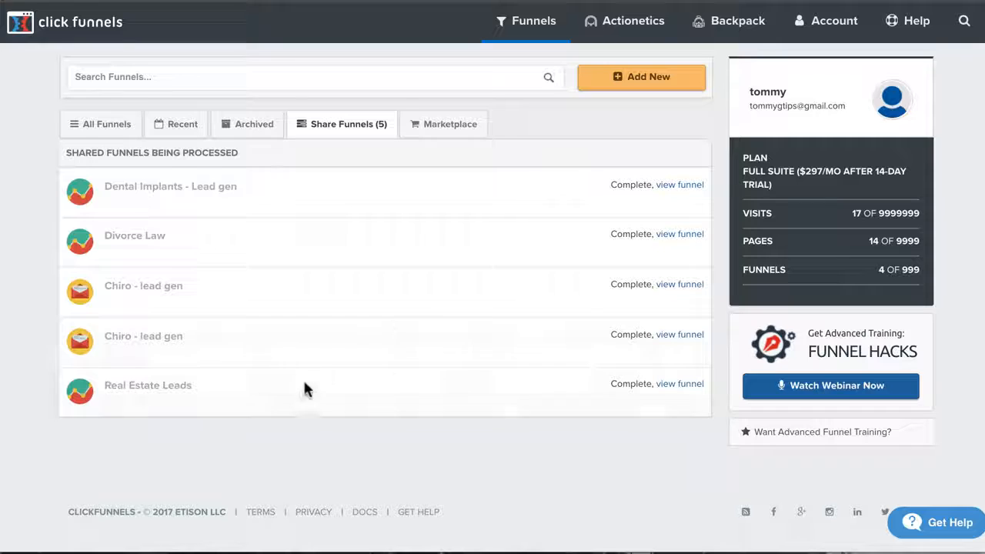
Step: View the shared Real Estate Leads funnel and open its Optin page for editing in a new tab
{"action": "left_click_drag", "start_coordinate": [104, 385], "coordinate": [220, 388]}
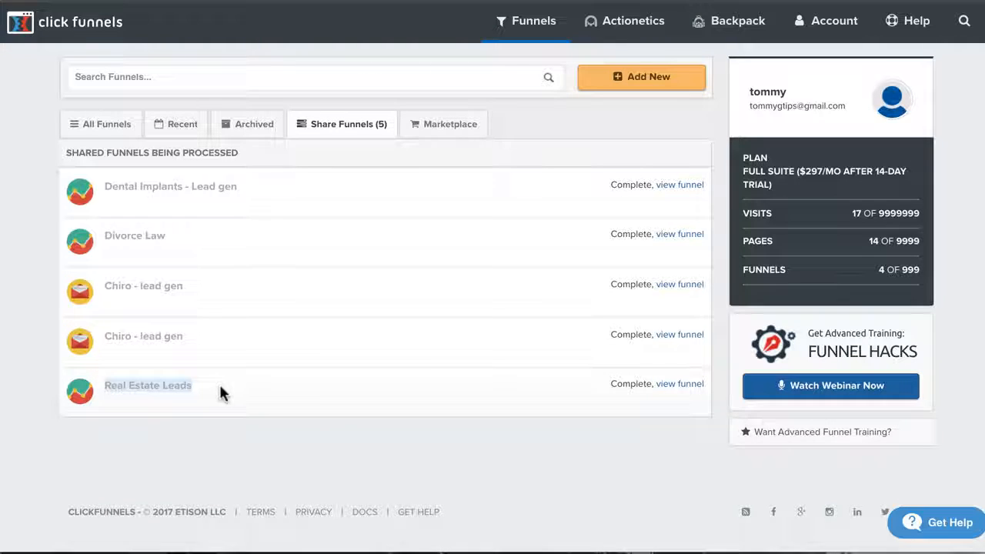
{"action": "left_click", "coordinate": [676, 388]}
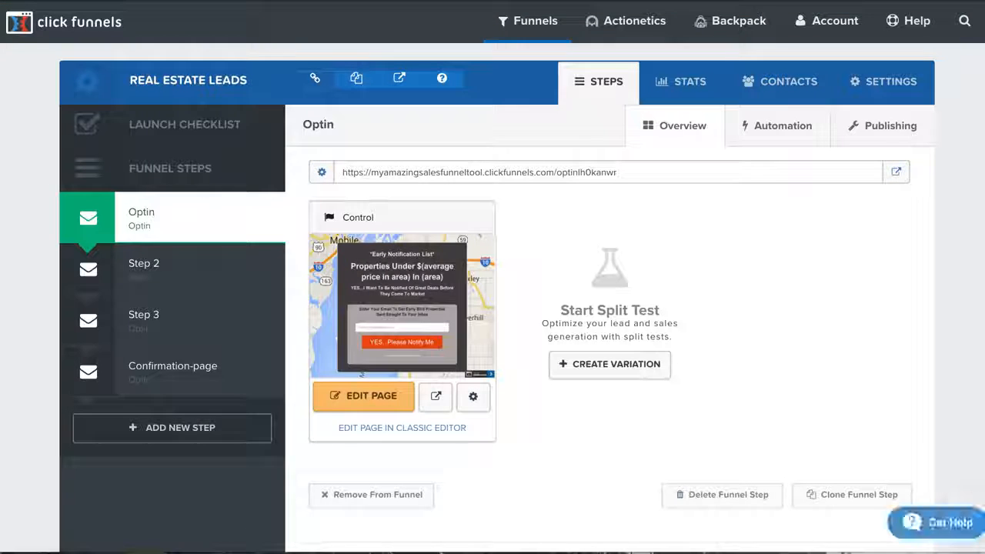
{"action": "right_click", "coordinate": [355, 396]}
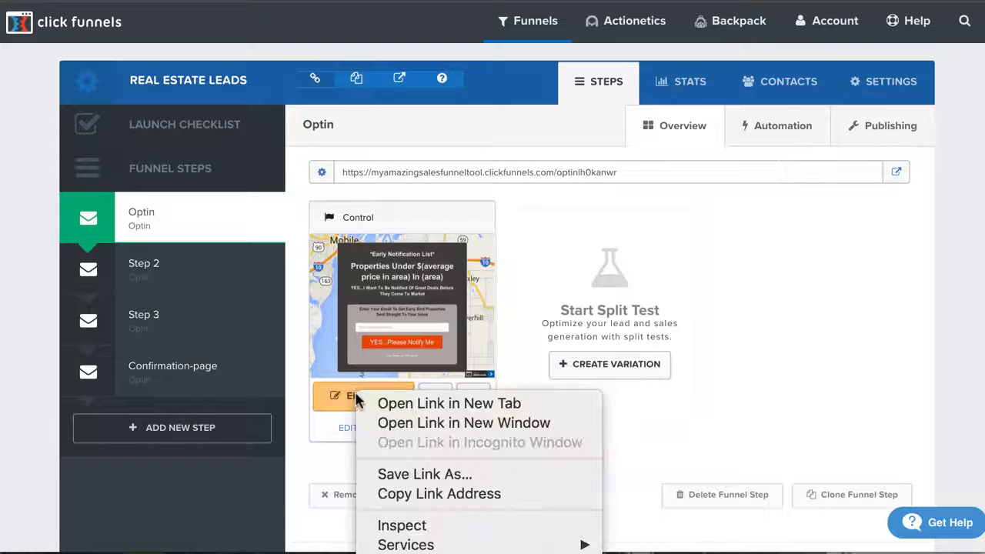
{"action": "left_click", "coordinate": [374, 403]}
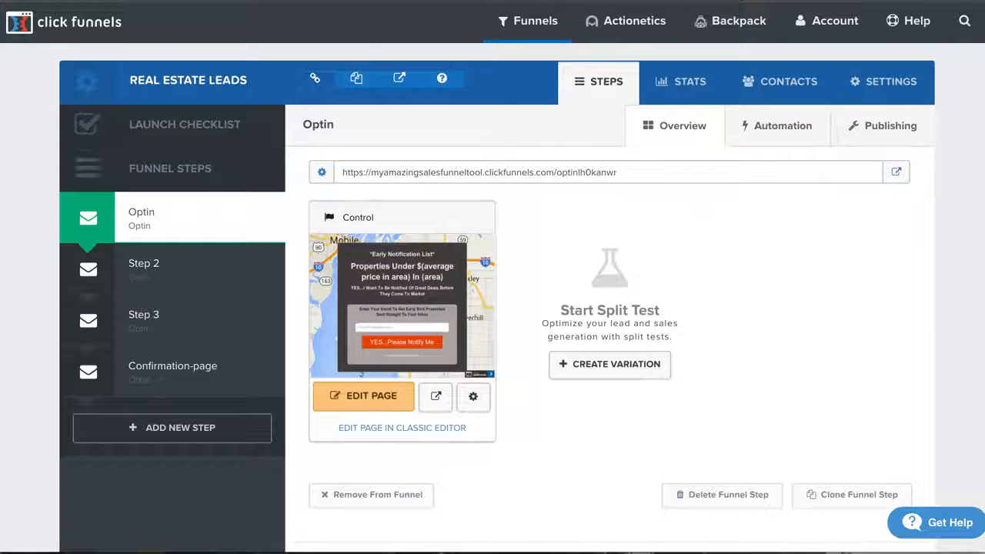
{"action": "left_click", "coordinate": [735, 1]}
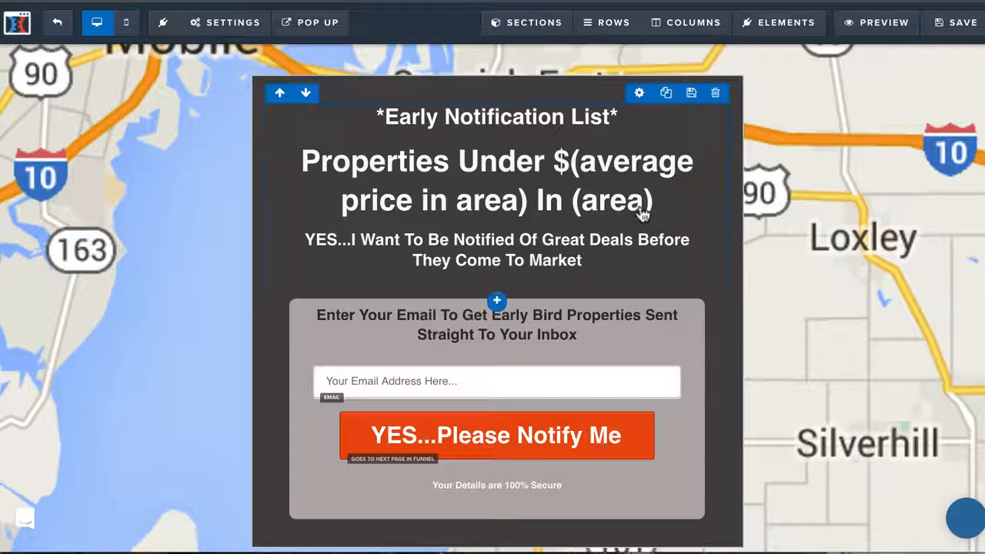
Step: Replace the "$(average price in area)" placeholder in the Optin page headline with "$300k"
{"action": "left_click", "coordinate": [553, 190]}
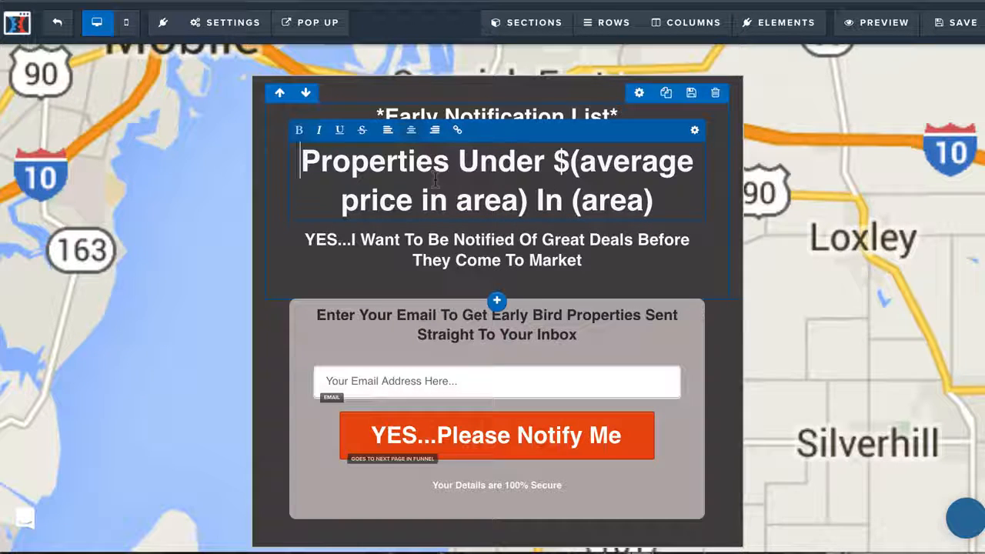
{"action": "left_click_drag", "start_coordinate": [554, 164], "coordinate": [531, 199]}
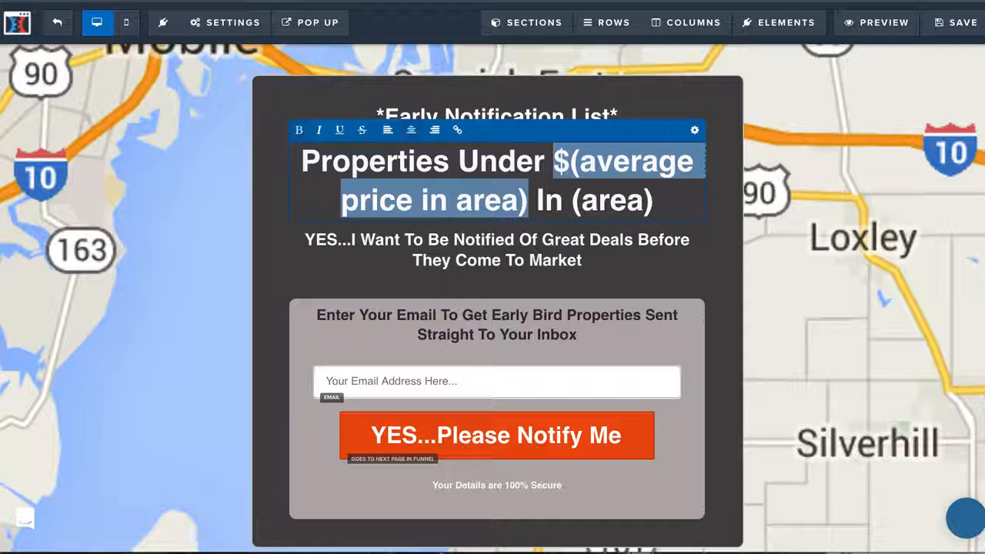
{"action": "type", "text": "r"}
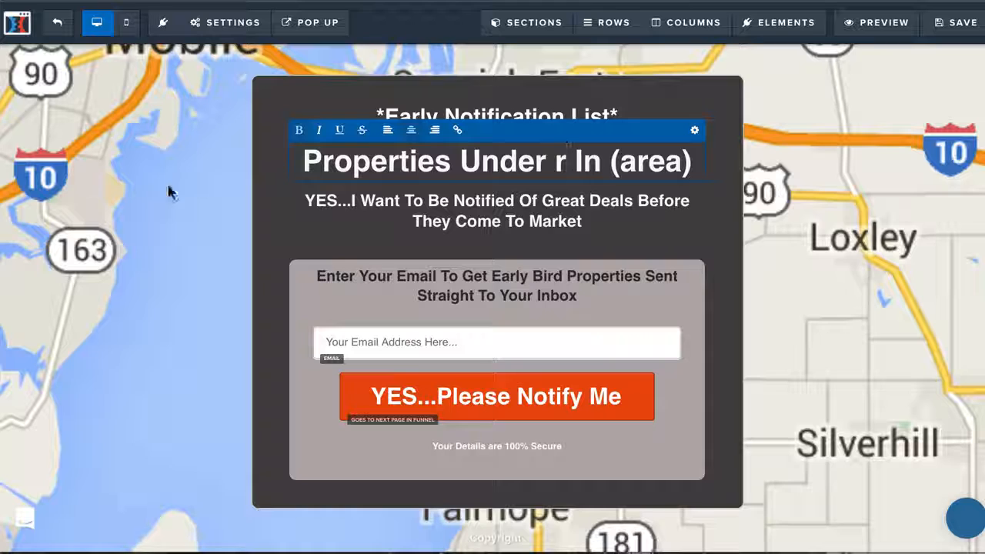
{"action": "left_click", "coordinate": [583, 177]}
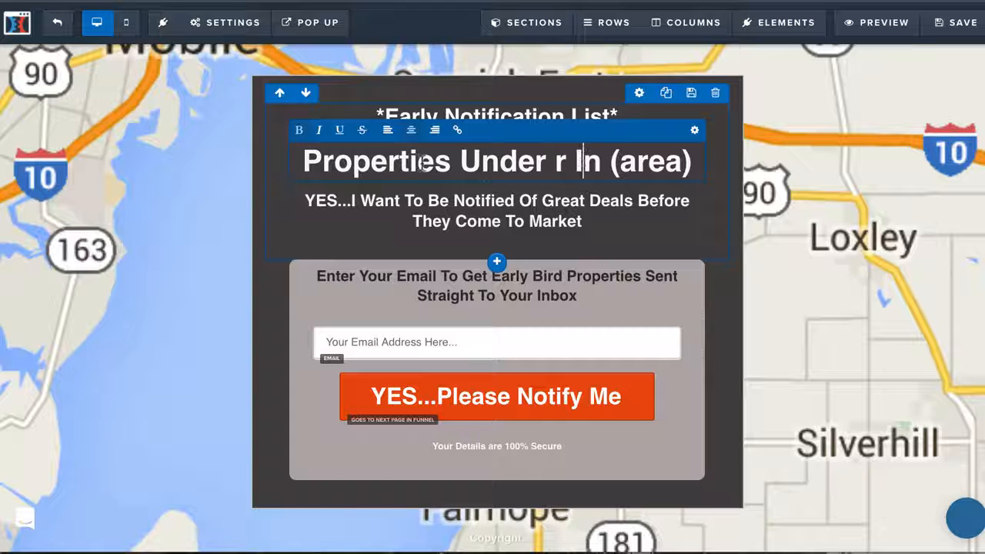
{"action": "left_click_drag", "start_coordinate": [556, 162], "coordinate": [711, 170]}
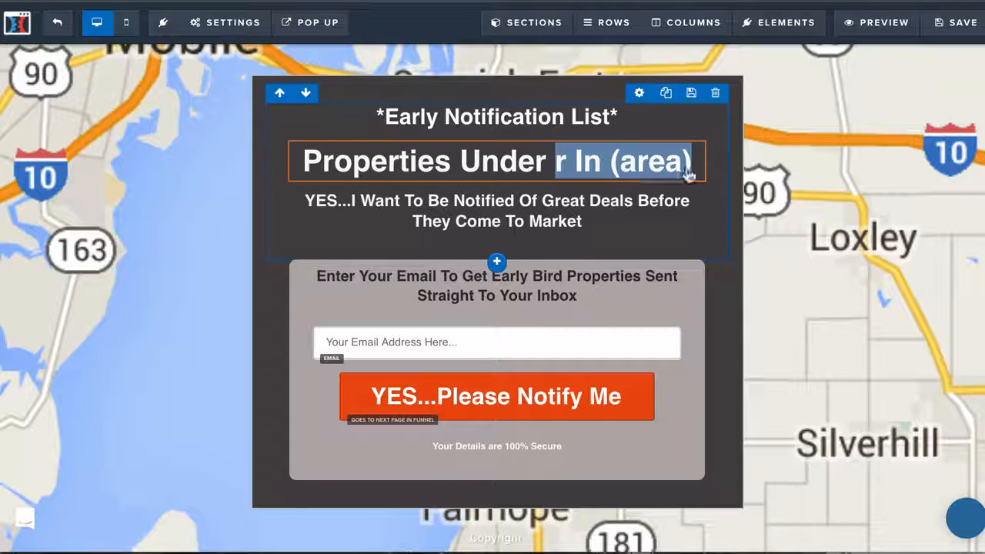
{"action": "left_click", "coordinate": [575, 166]}
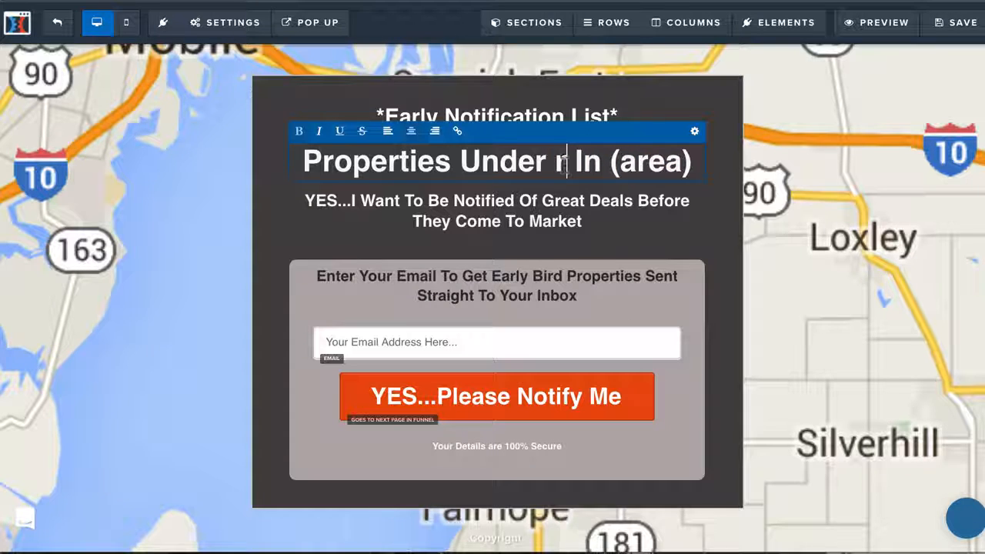
{"action": "left_click_drag", "start_coordinate": [568, 164], "coordinate": [554, 165]}
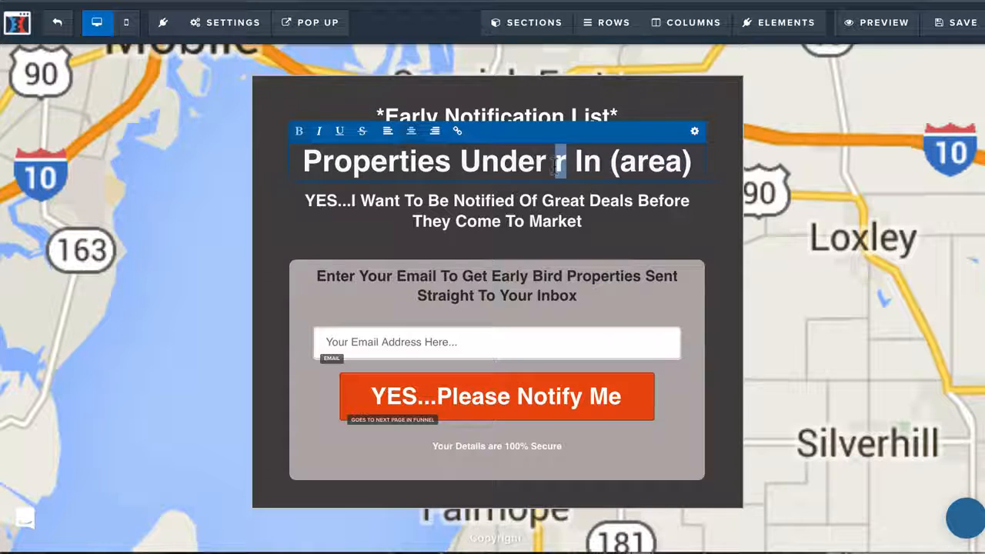
{"action": "type", "text": "$"}
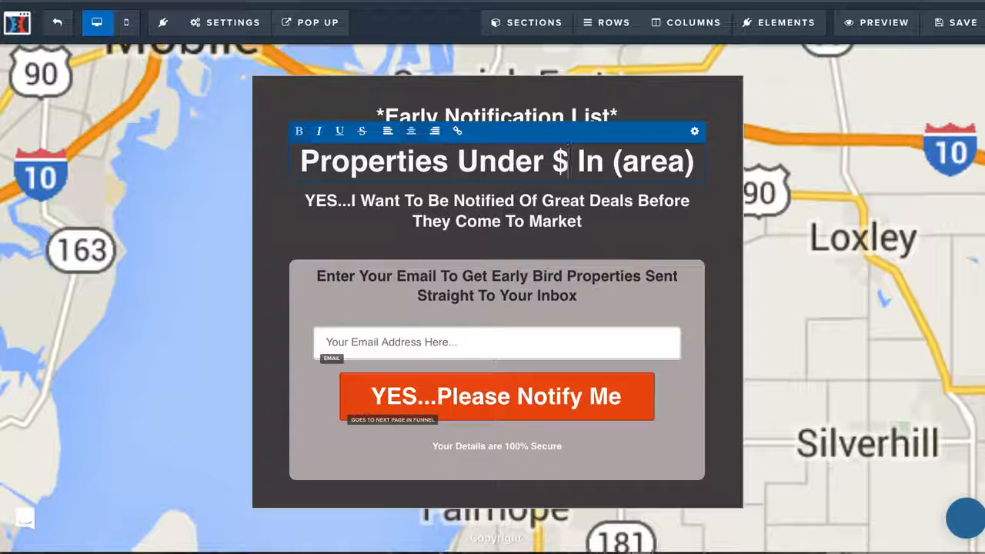
{"action": "type", "text": "300k"}
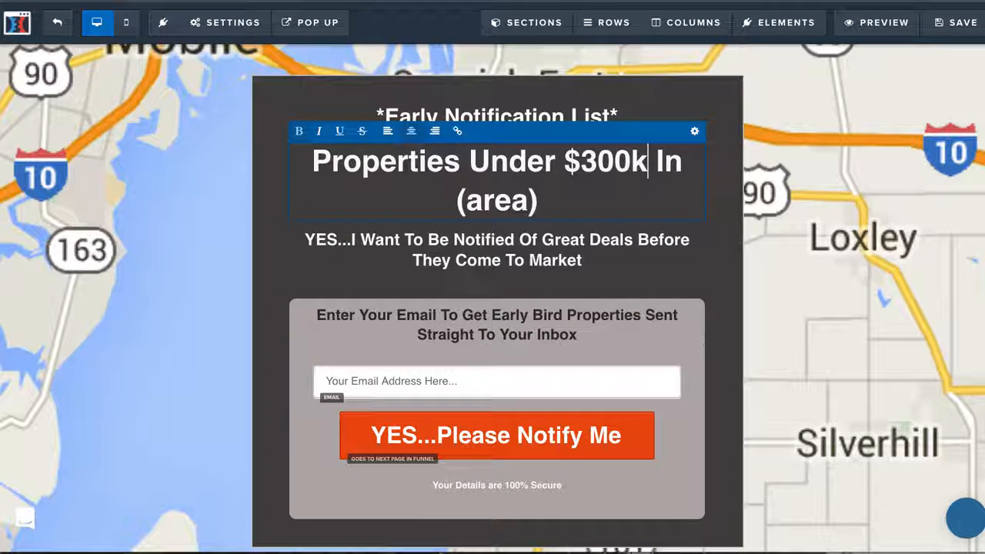
Step: Replace the "(area)" placeholder at the end of the headline with "Eastern Shore."
{"action": "triple_click", "coordinate": [520, 194]}
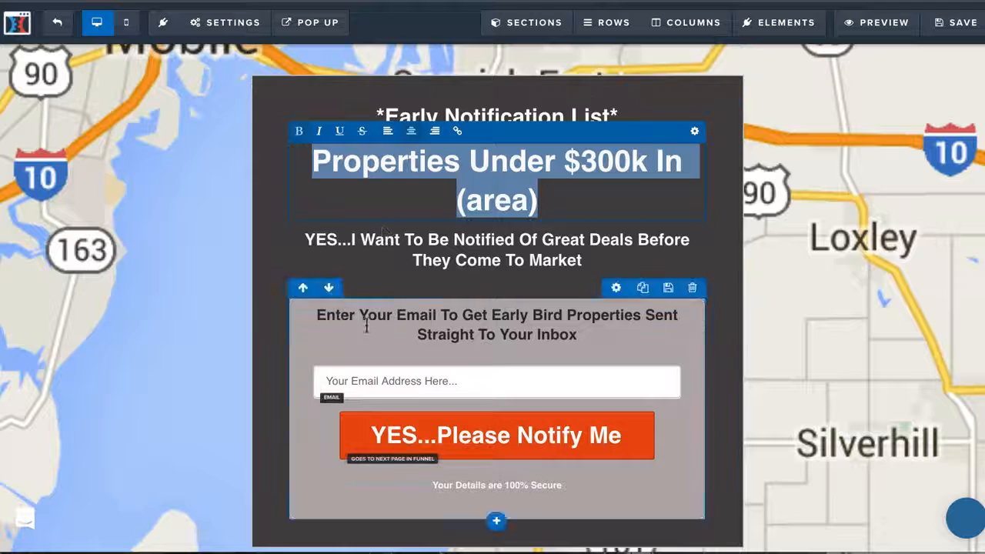
{"action": "left_click", "coordinate": [513, 204]}
{"action": "left_click_drag", "start_coordinate": [559, 205], "coordinate": [431, 192]}
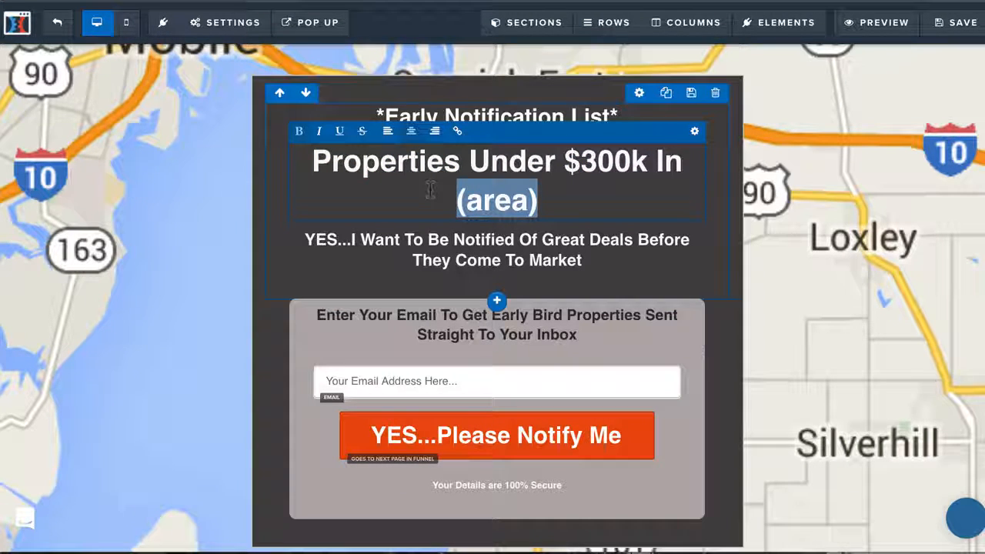
{"action": "type", "text": "Eas"}
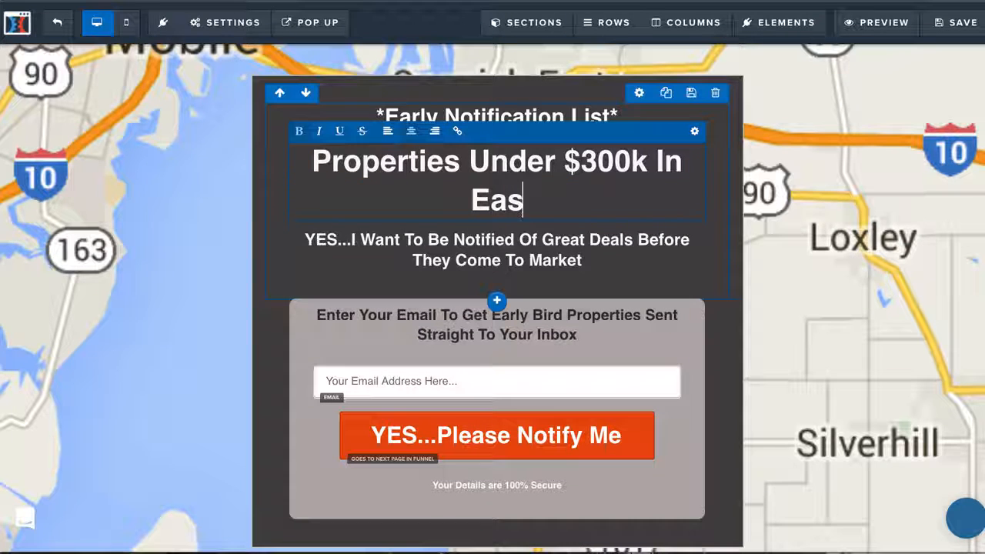
{"action": "type", "text": "tern Shar"}
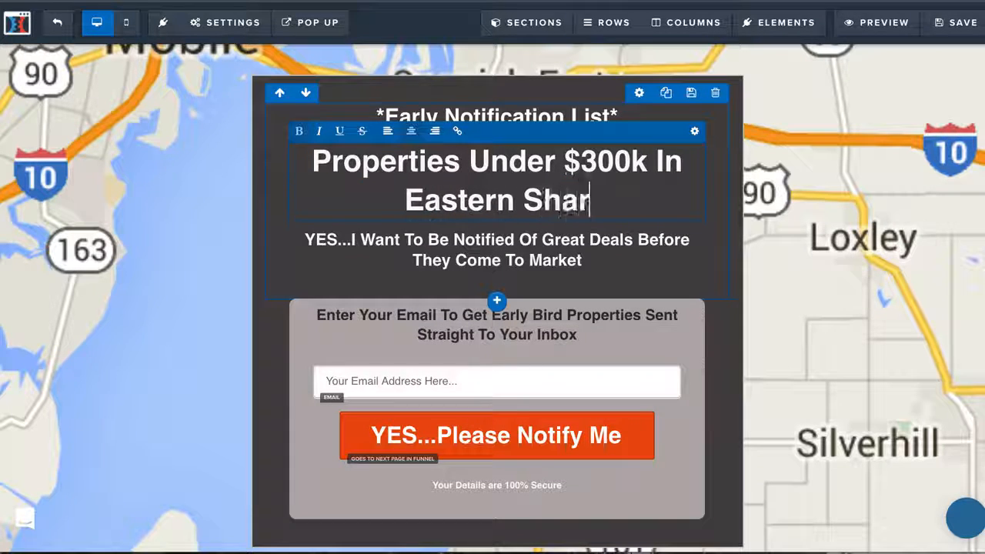
{"action": "key", "text": "BackSpace"}
{"action": "key", "text": "BackSpace"}
{"action": "type", "text": "ore."}
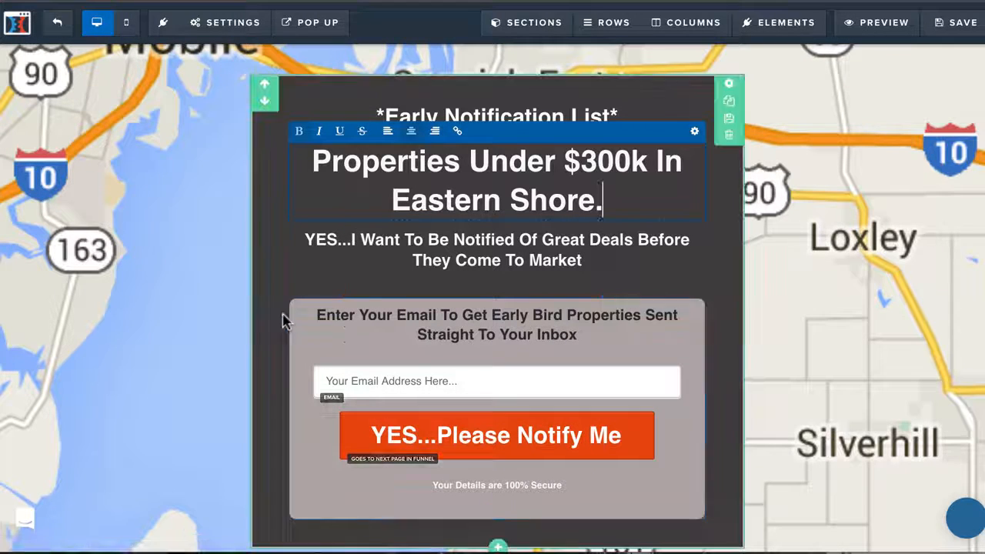
{"action": "left_click", "coordinate": [209, 292]}
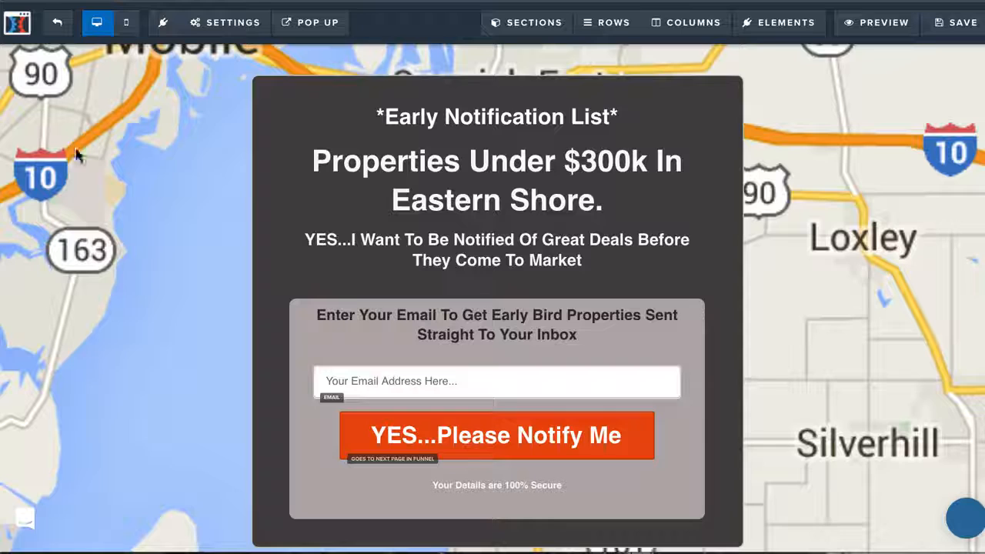
Step: Review the page's SEO meta data settings, including title, description and keywords
{"action": "mouse_move", "coordinate": [257, 24]}
{"action": "left_click", "coordinate": [248, 77]}
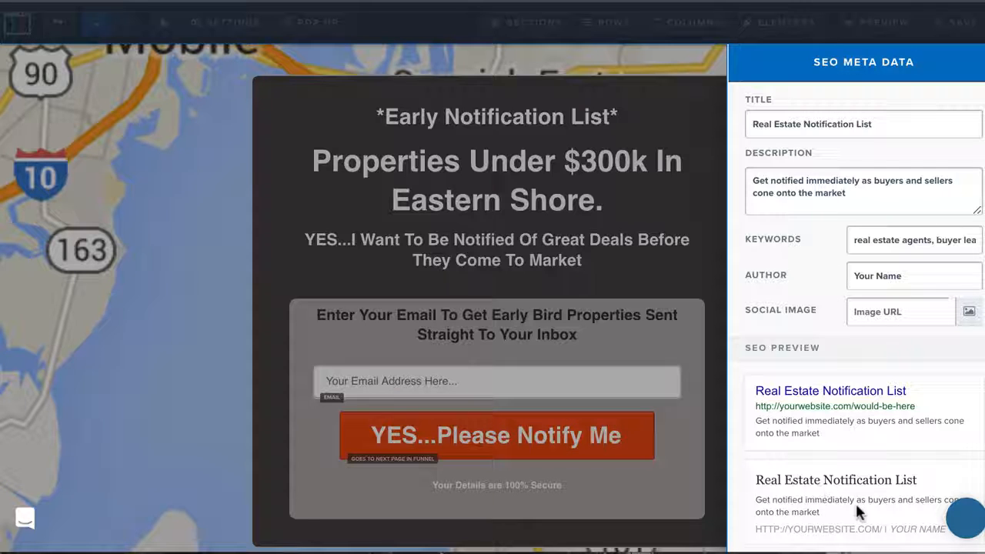
{"action": "left_click", "coordinate": [175, 289]}
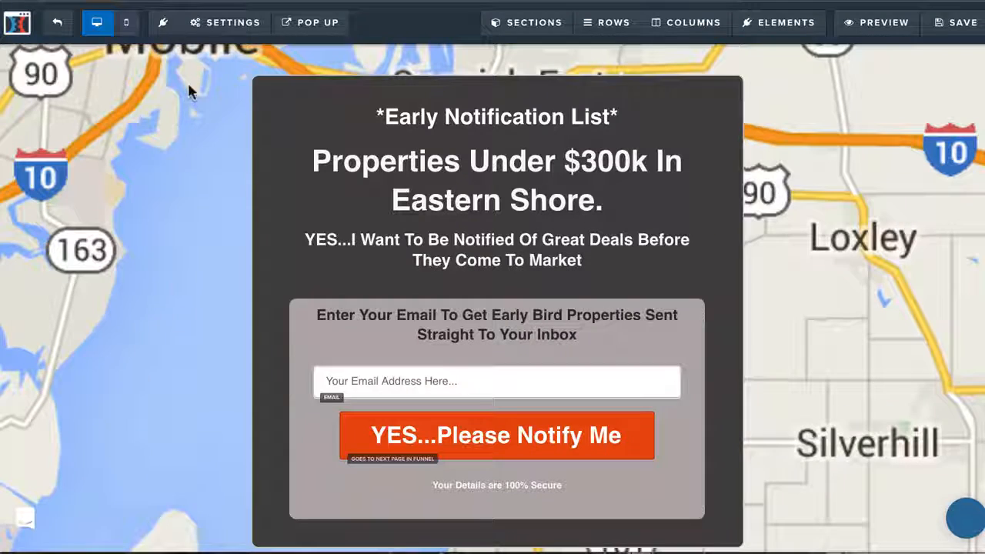
Step: Hide the affiliate badge in the general settings, keep Search Engines on Show, and save the page
{"action": "left_click", "coordinate": [208, 28]}
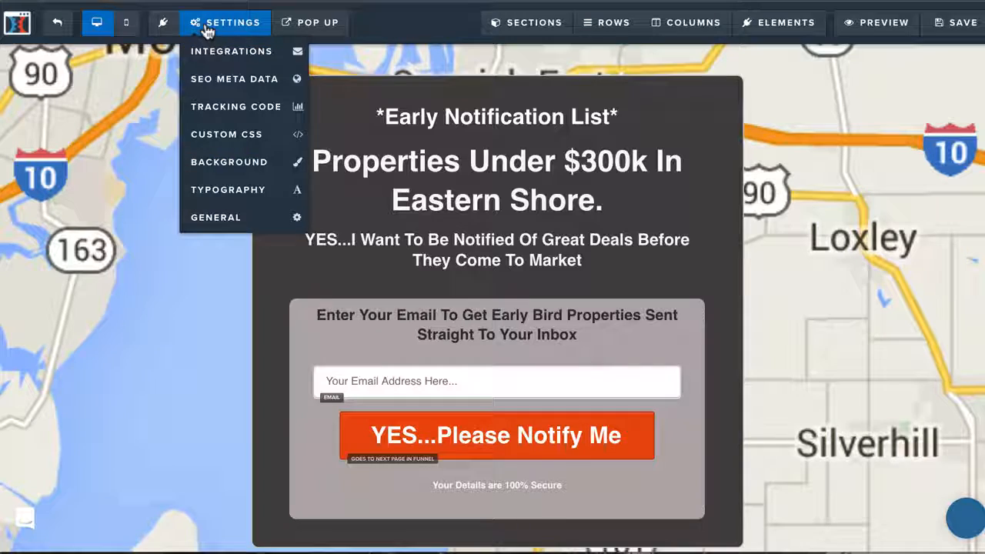
{"action": "left_click", "coordinate": [219, 228]}
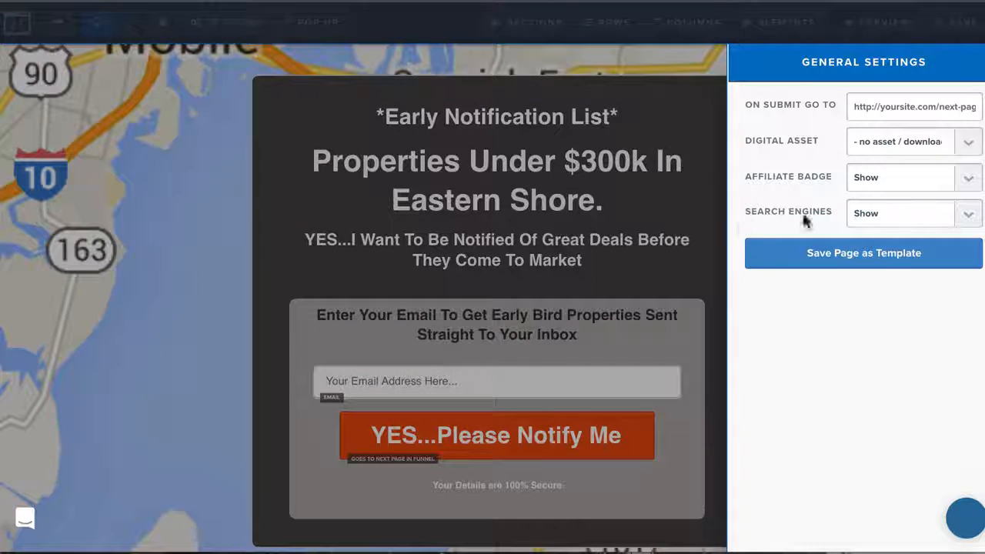
{"action": "left_click", "coordinate": [928, 179]}
{"action": "left_click", "coordinate": [917, 159]}
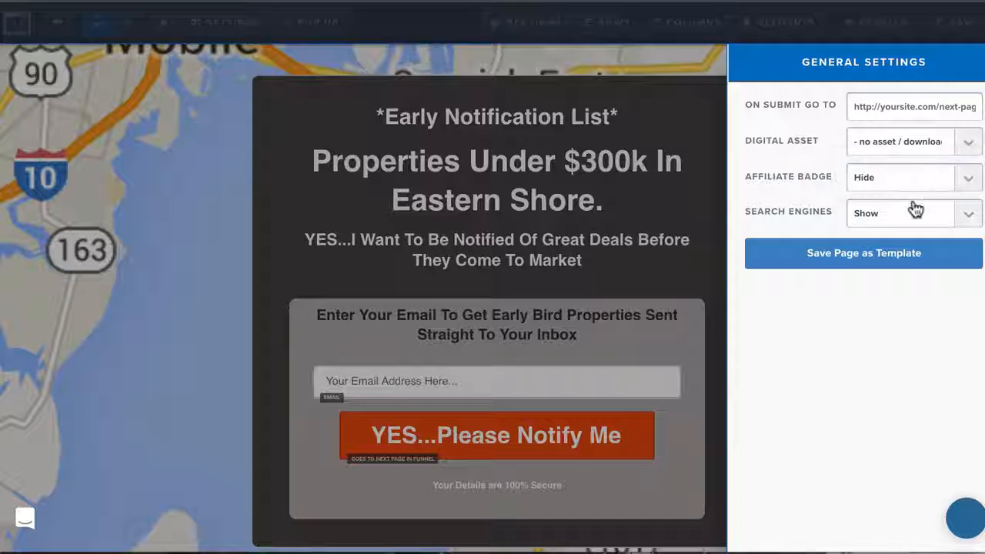
{"action": "left_click", "coordinate": [912, 214]}
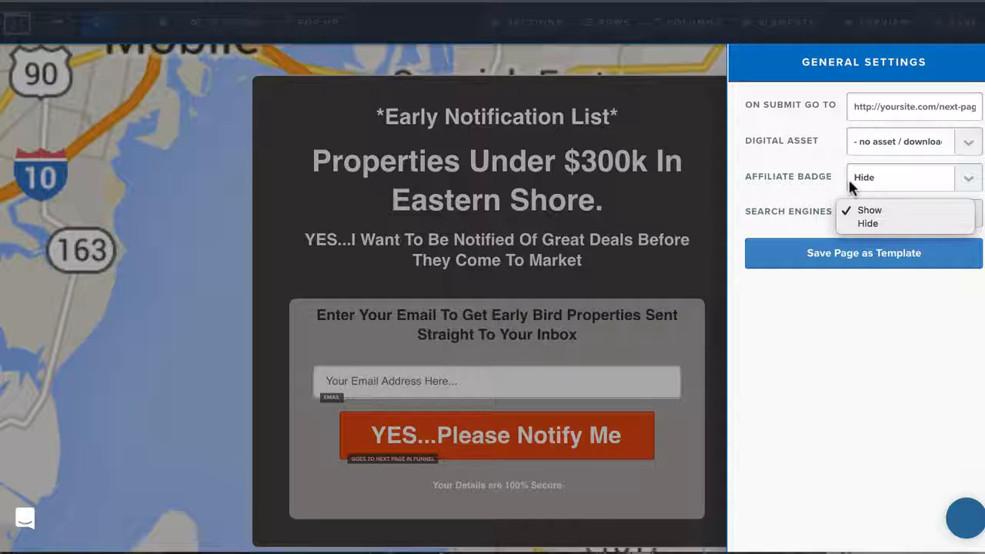
{"action": "left_click", "coordinate": [873, 212]}
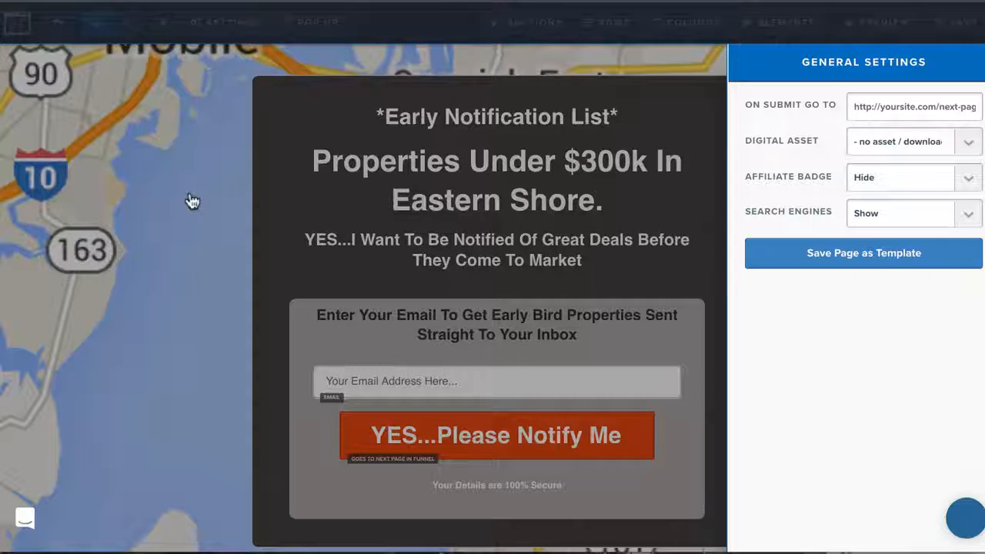
{"action": "left_click", "coordinate": [193, 200]}
{"action": "left_click", "coordinate": [963, 37]}
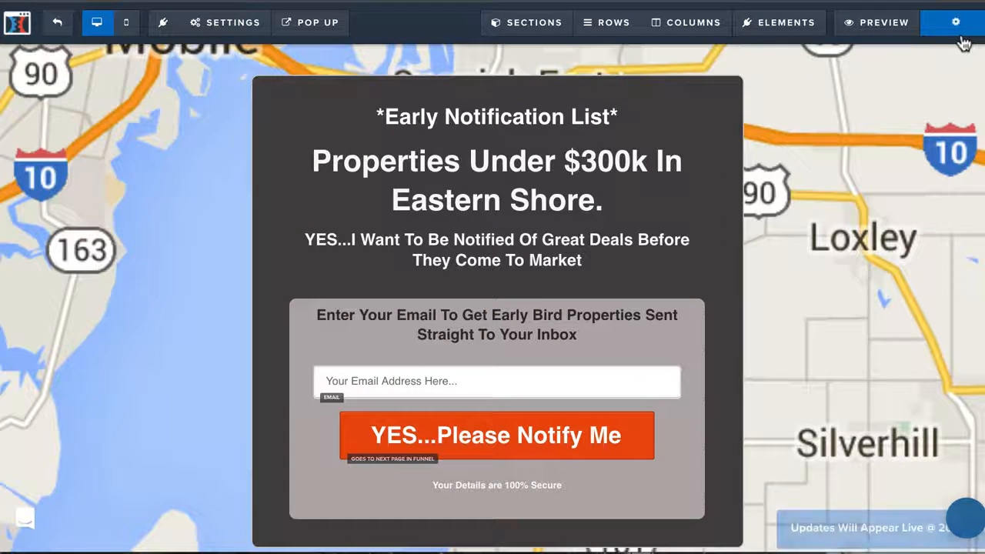
Step: Open the Optin page's footer copyright text for editing, and load the northshorehomeslist.com sample page in an incognito window
{"action": "scroll", "coordinate": [147, 538], "scroll_direction": "down", "scroll_amount": 1}
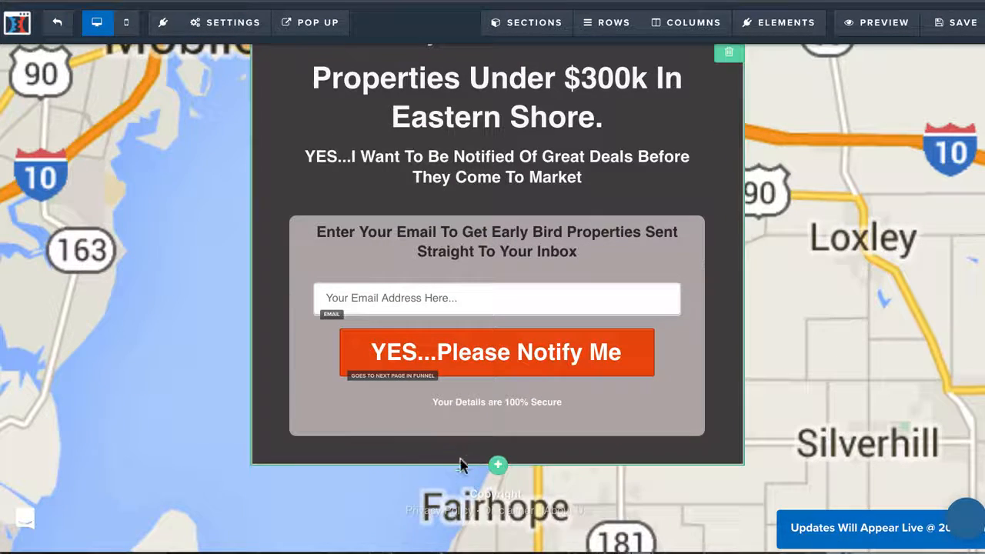
{"action": "left_click", "coordinate": [502, 512]}
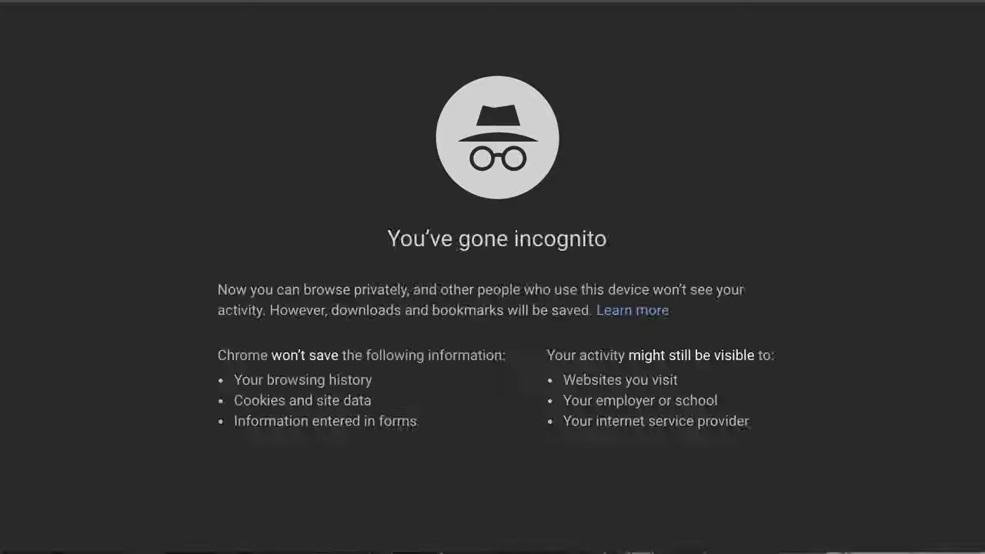
{"action": "type", "text": "northsho"}
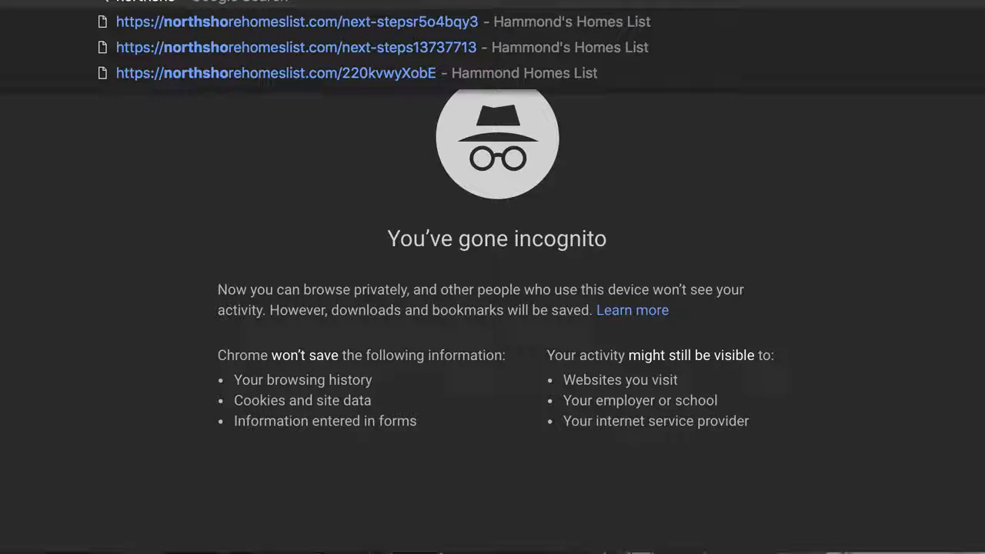
{"action": "key", "text": "Down"}
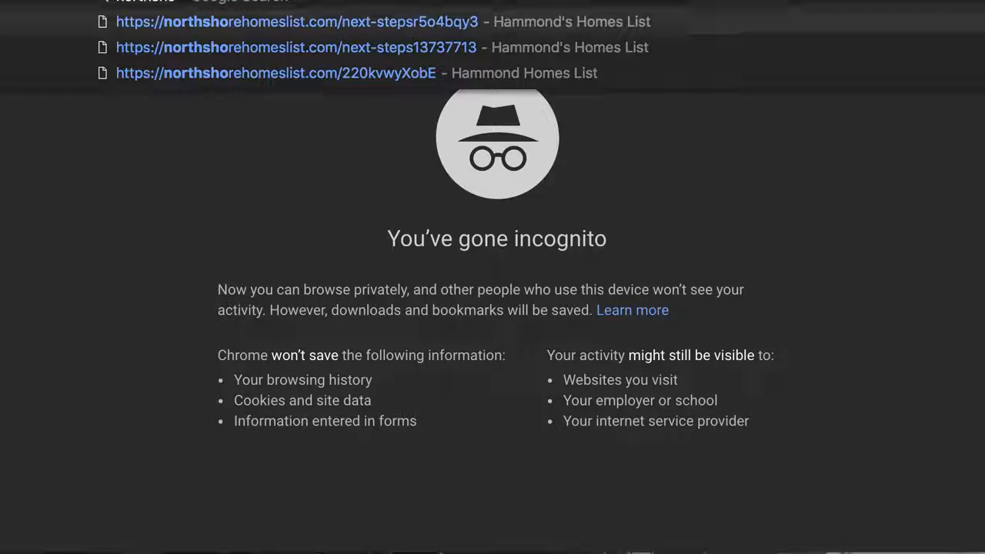
{"action": "key", "text": "Down"}
{"action": "key", "text": "Down"}
{"action": "key", "text": "Return"}
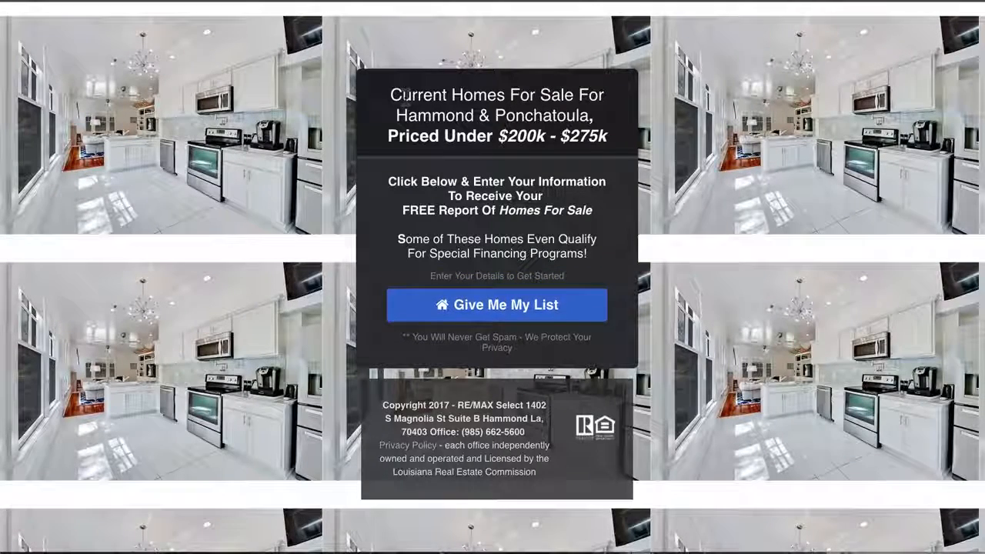
Step: Examine the price range in the sample page's headline and the copyright and office details in its footer
{"action": "left_click_drag", "start_coordinate": [401, 135], "coordinate": [622, 149]}
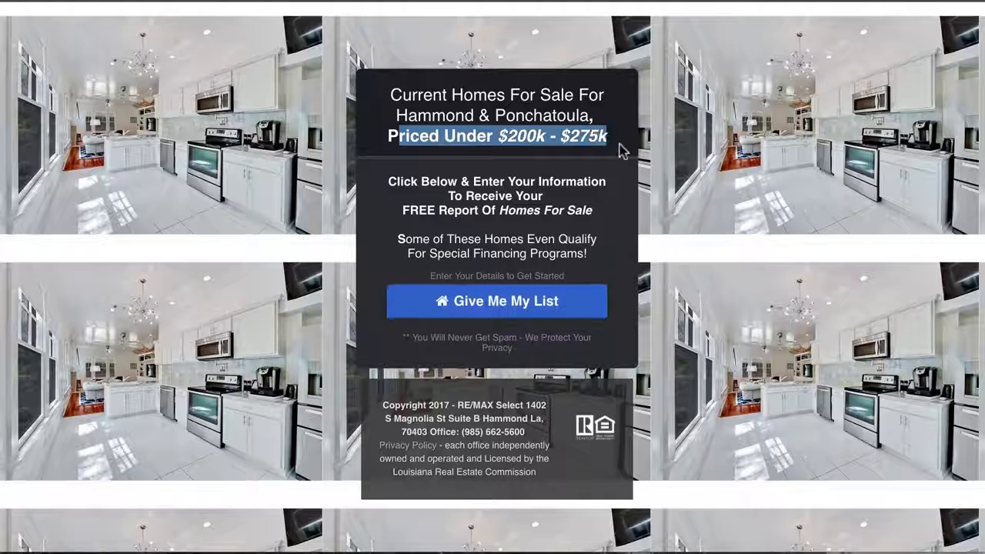
{"action": "left_click", "coordinate": [521, 227]}
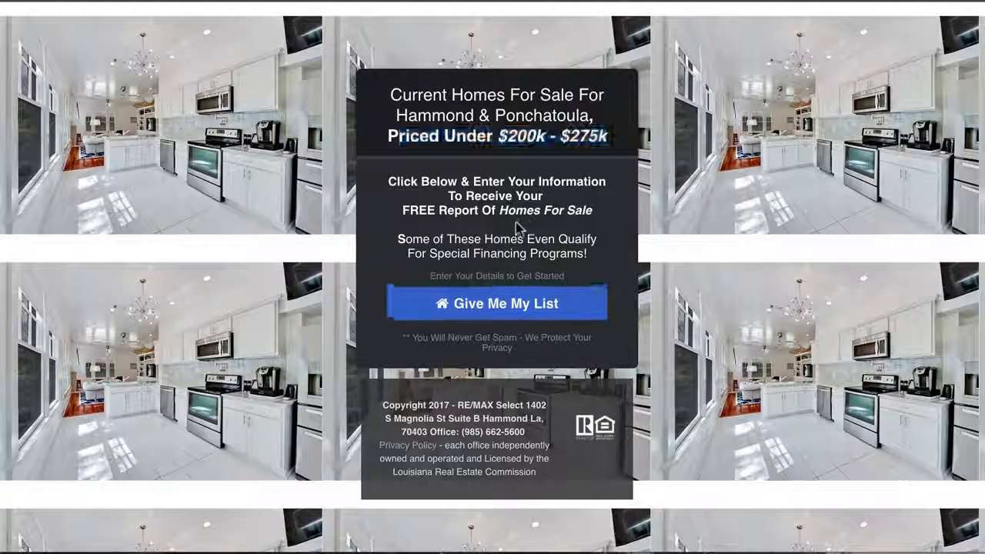
{"action": "left_click_drag", "start_coordinate": [383, 402], "coordinate": [593, 484]}
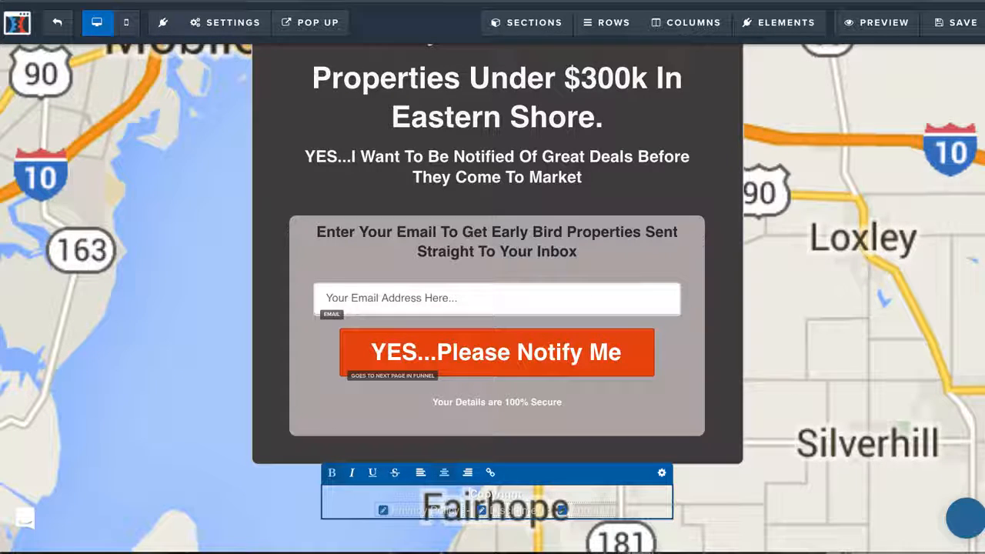
Step: Open the image picker for the Optin page's background image and search Pixabay for "real estate"
{"action": "scroll", "coordinate": [489, 362], "scroll_direction": "up", "scroll_amount": 2}
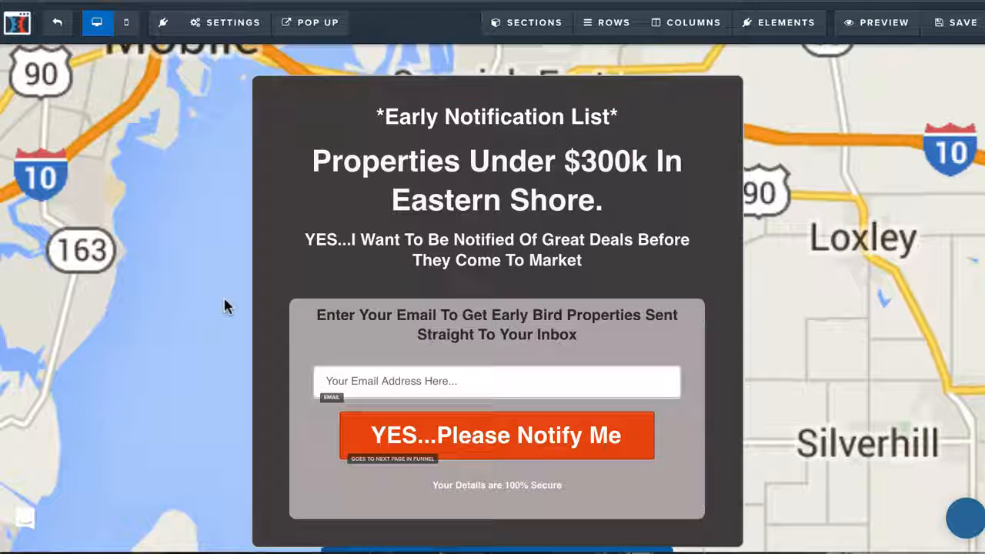
{"action": "left_click", "coordinate": [229, 23]}
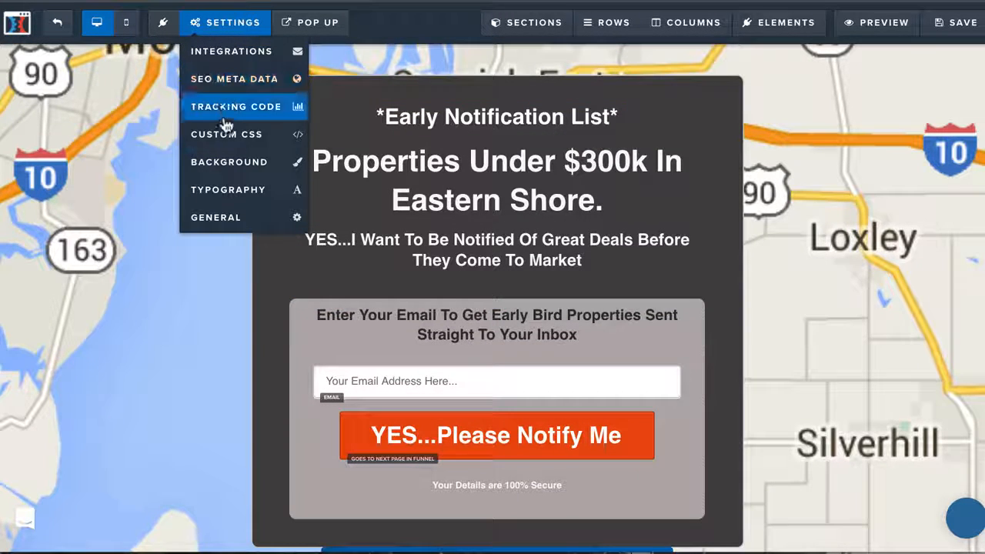
{"action": "left_click", "coordinate": [223, 163]}
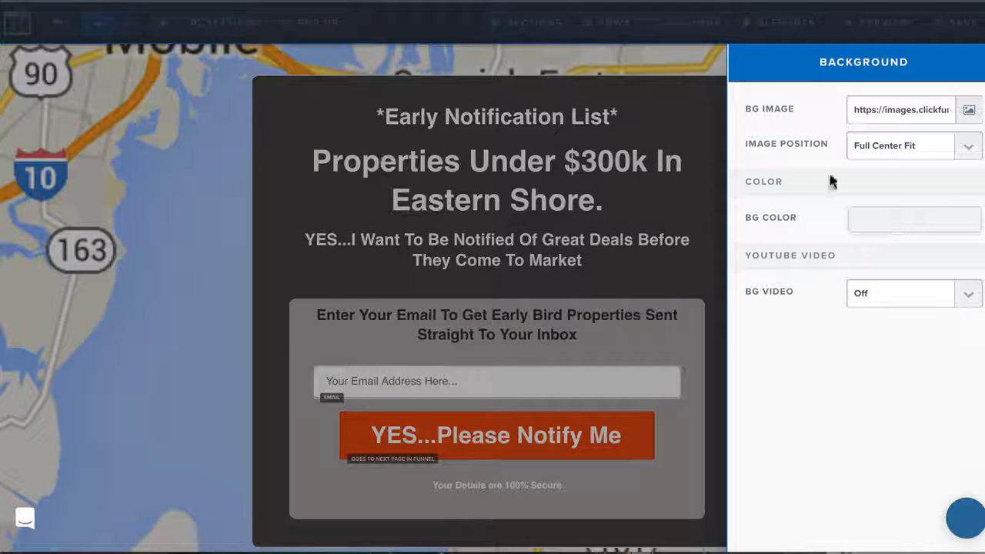
{"action": "left_click", "coordinate": [968, 108]}
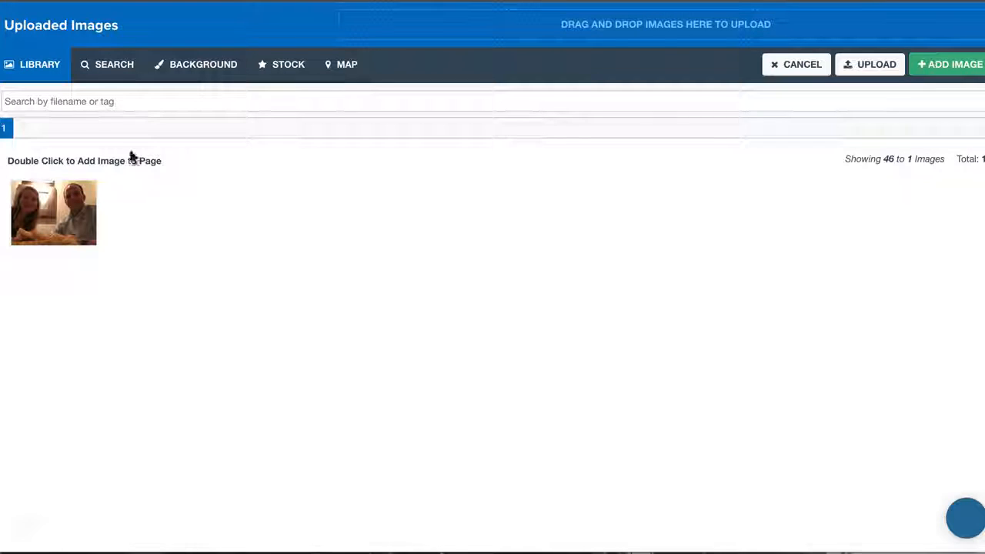
{"action": "left_click", "coordinate": [108, 68]}
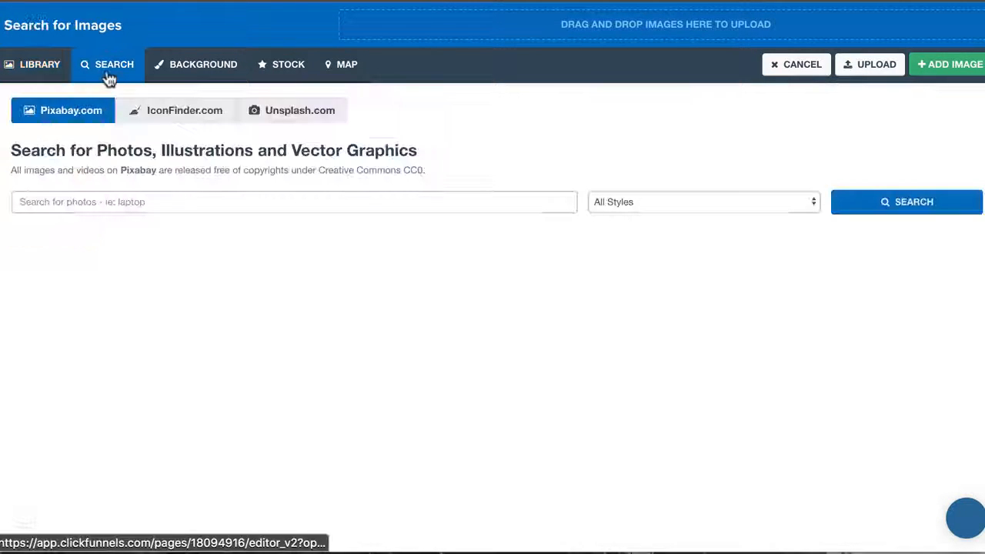
{"action": "left_click", "coordinate": [71, 202]}
{"action": "type", "text": "real estate"}
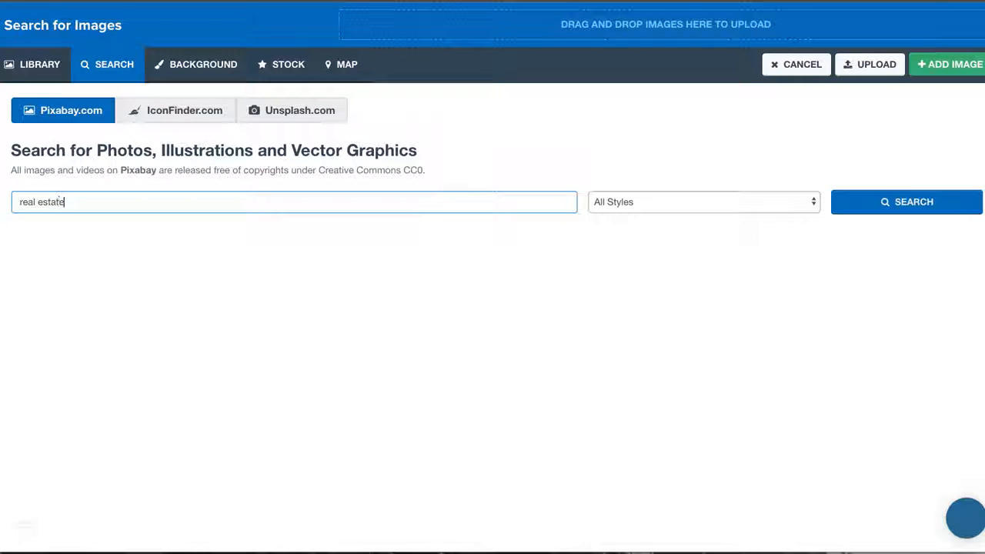
{"action": "key", "text": "Return"}
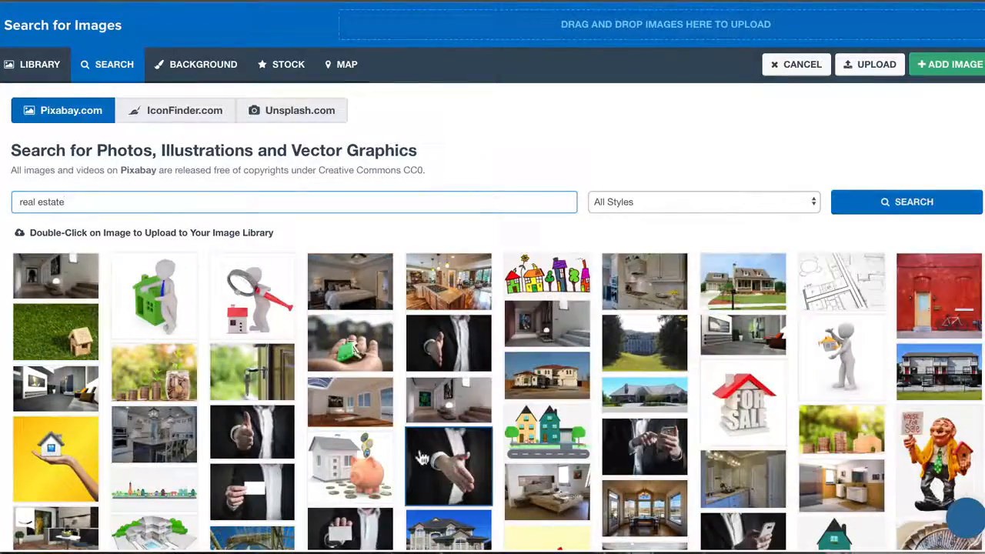
Step: Browse the real estate images for a possible background, and close the image picker without choosing one
{"action": "scroll", "coordinate": [535, 431], "scroll_direction": "down", "scroll_amount": 3}
{"action": "left_click", "coordinate": [537, 431]}
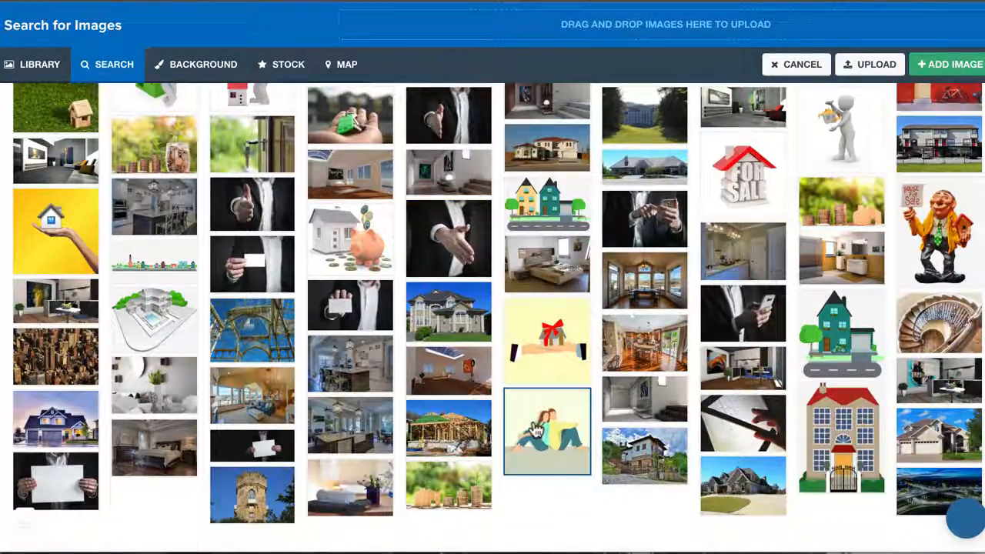
{"action": "scroll", "coordinate": [536, 431], "scroll_direction": "up", "scroll_amount": 3}
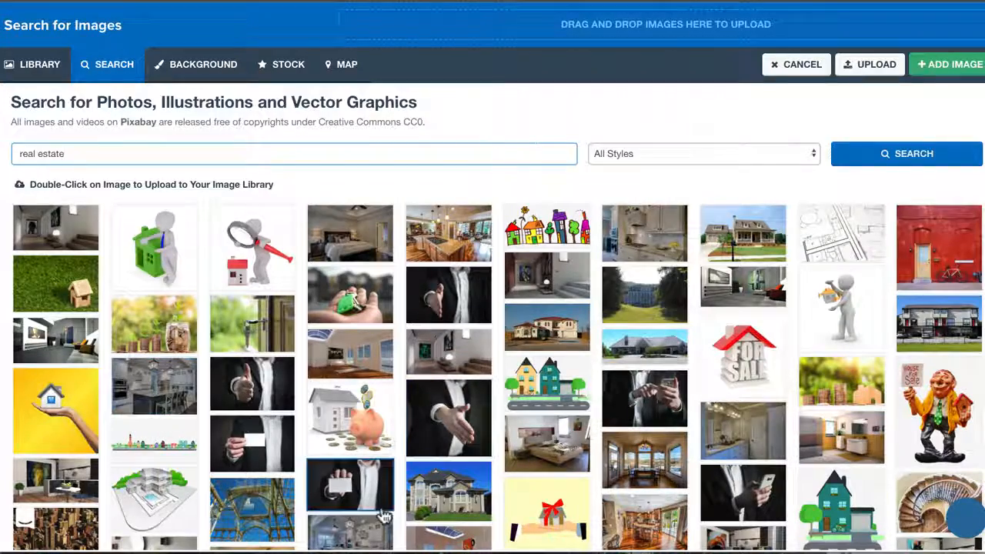
{"action": "scroll", "coordinate": [362, 500], "scroll_direction": "down", "scroll_amount": 3}
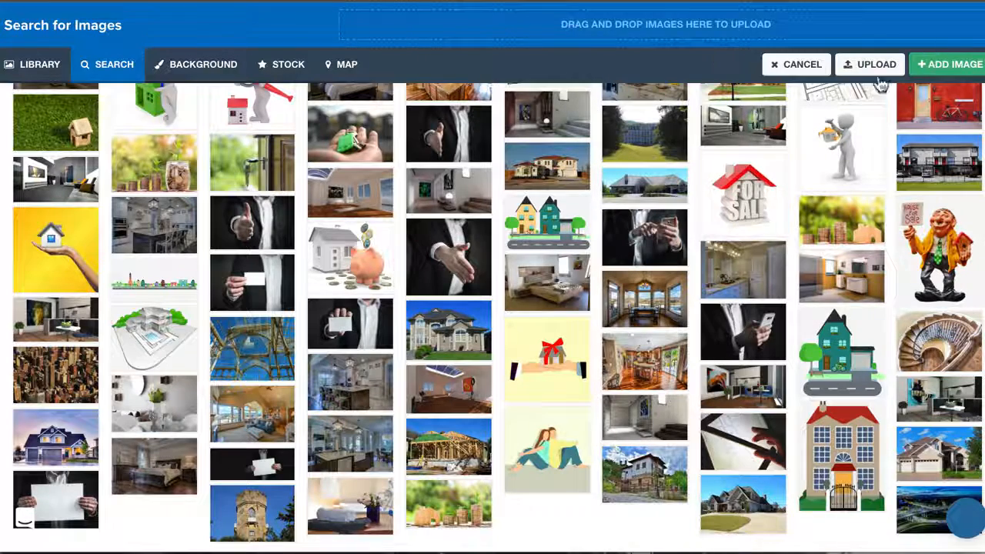
{"action": "left_click", "coordinate": [793, 63]}
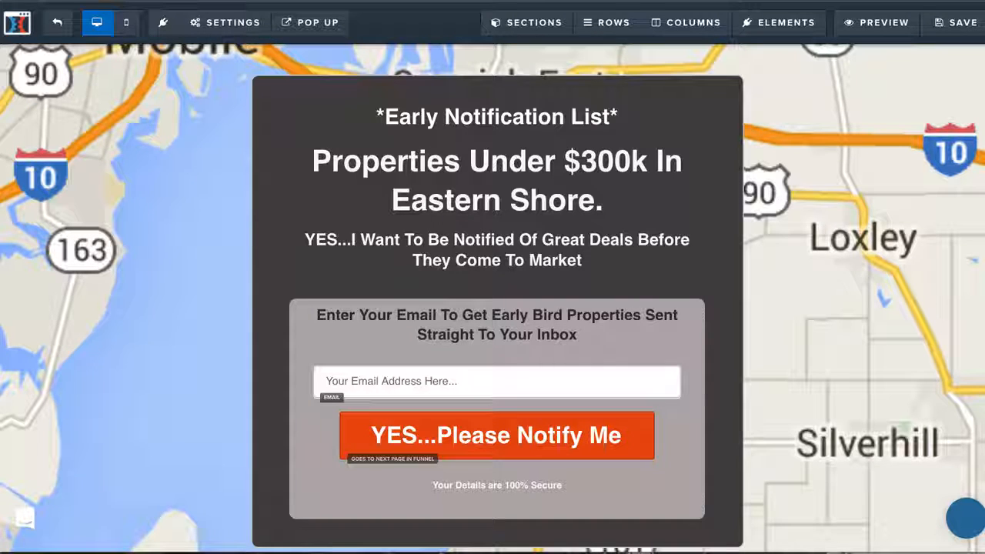
Step: Set the email integration to the Active Camp email list, with action "Add To List with Tag" and list "happinessequation", and save the page
{"action": "left_click", "coordinate": [231, 25]}
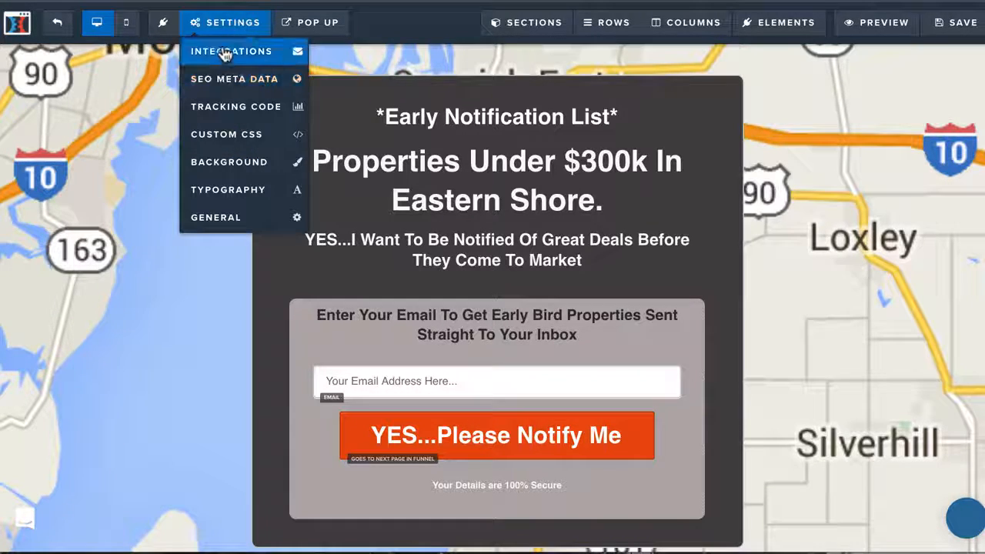
{"action": "left_click", "coordinate": [224, 54]}
{"action": "left_click", "coordinate": [899, 222]}
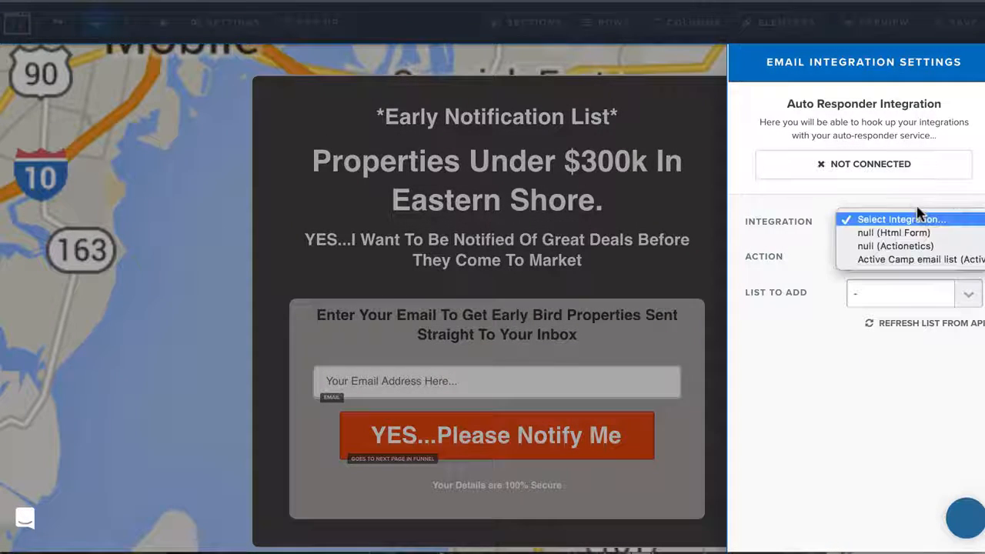
{"action": "left_click", "coordinate": [910, 262]}
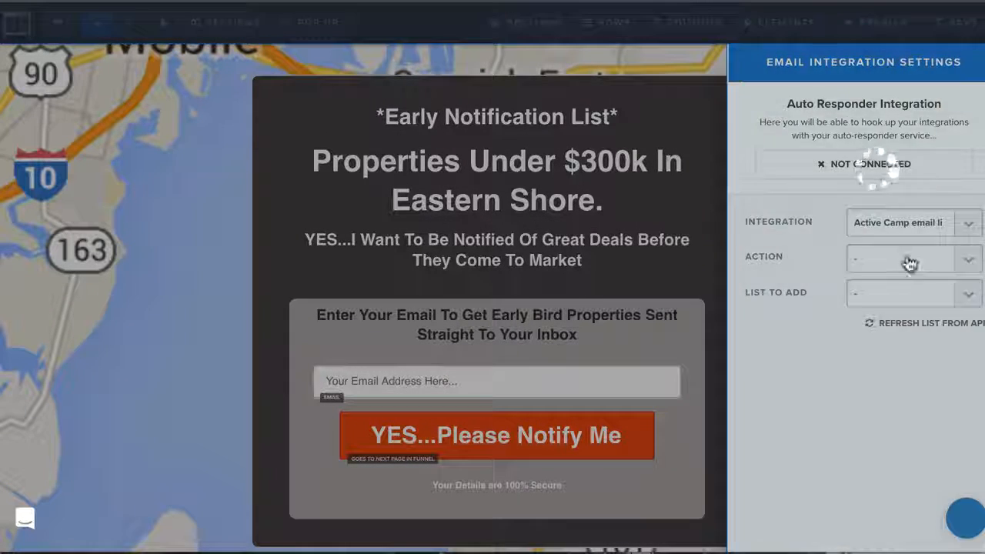
{"action": "left_click", "coordinate": [906, 258]}
{"action": "left_click", "coordinate": [902, 282]}
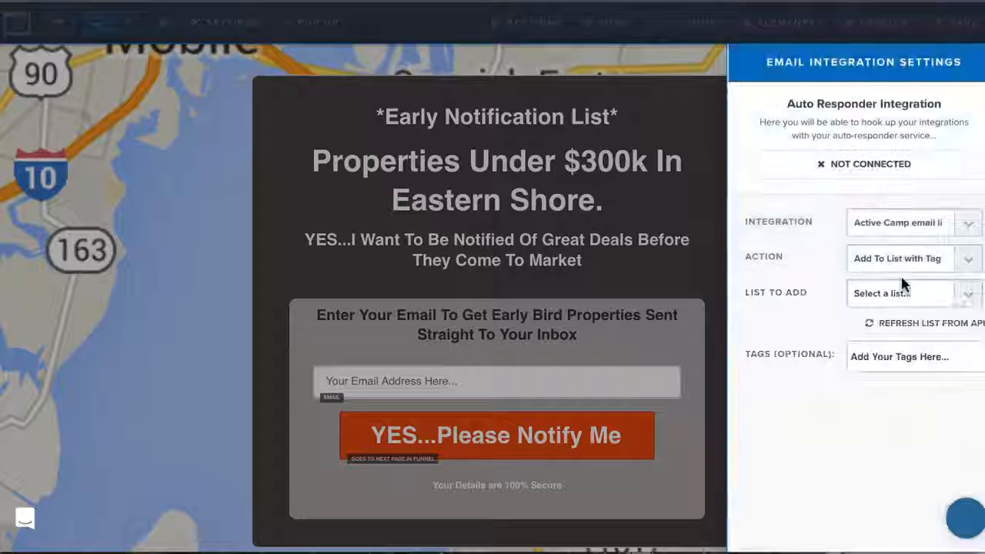
{"action": "left_click", "coordinate": [905, 293]}
{"action": "left_click", "coordinate": [889, 302]}
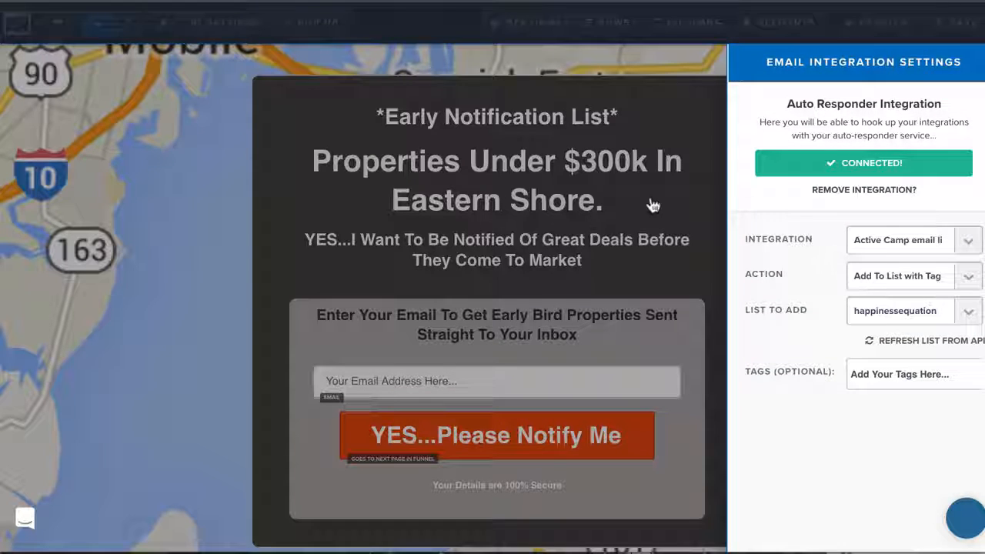
{"action": "left_click", "coordinate": [69, 292]}
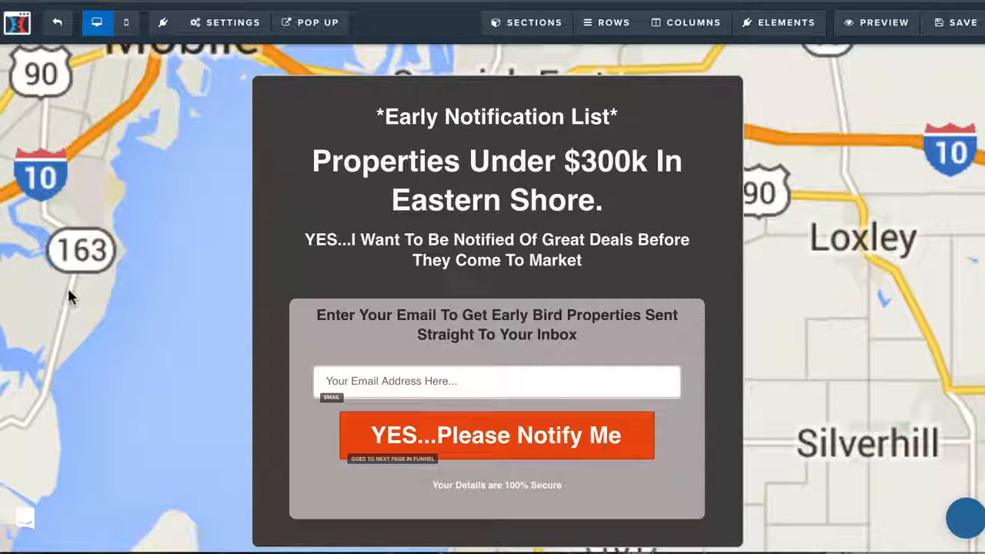
{"action": "left_click", "coordinate": [958, 22]}
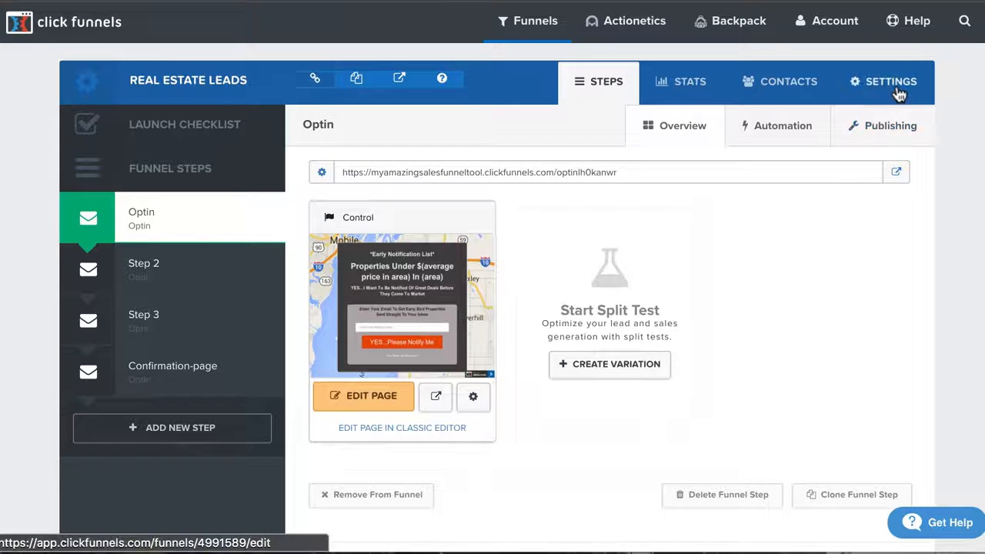
Step: Review the Real Estate Leads funnel's settings, enlarging the head tracking code field to inspect where funnel-wide code goes
{"action": "left_click", "coordinate": [898, 93]}
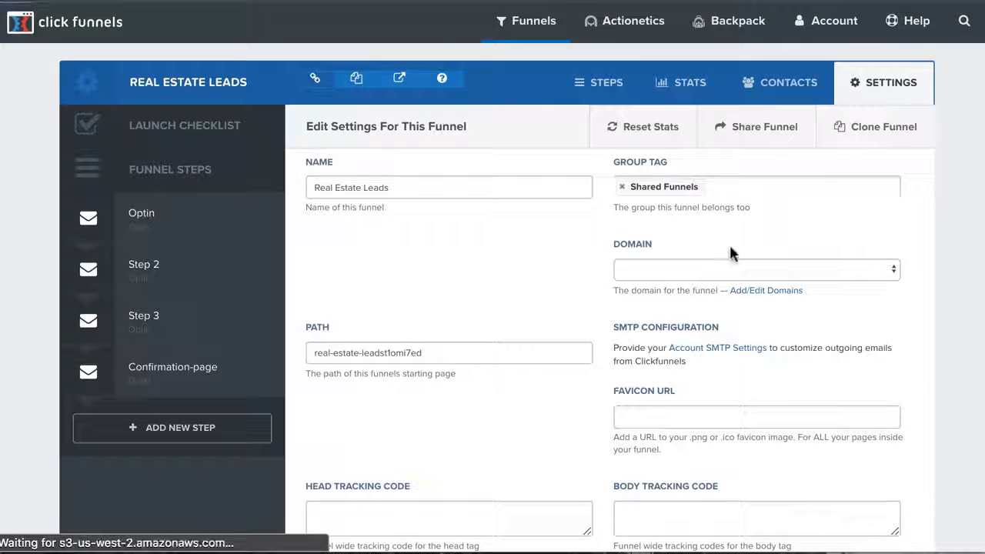
{"action": "scroll", "coordinate": [402, 407], "scroll_direction": "down", "scroll_amount": 3}
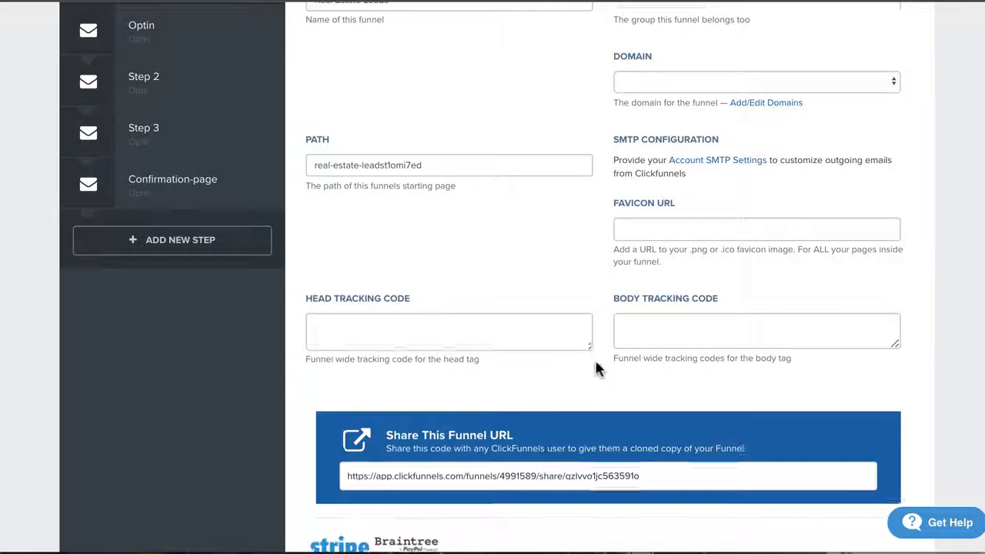
{"action": "left_click_drag", "start_coordinate": [590, 347], "coordinate": [724, 553]}
{"action": "left_click", "coordinate": [332, 329]}
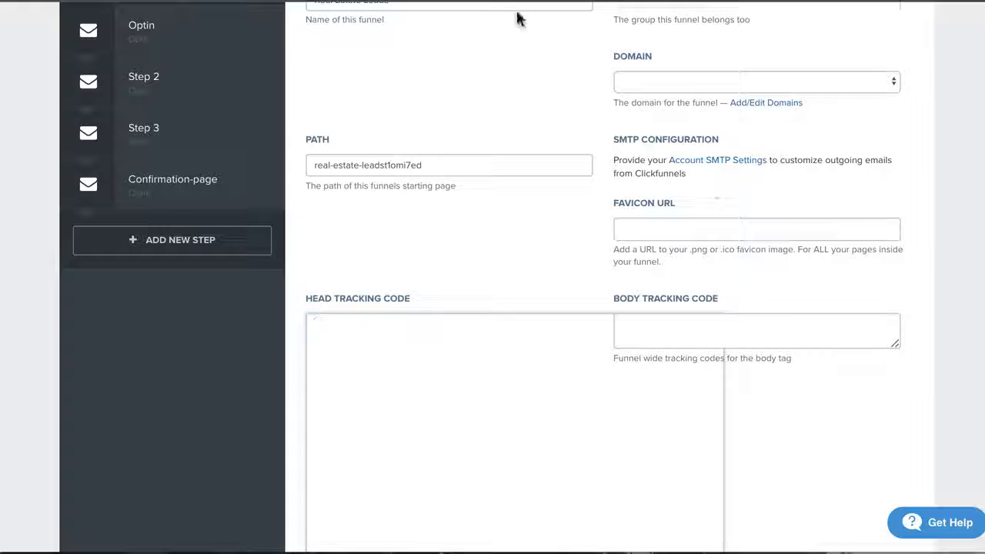
{"action": "scroll", "coordinate": [428, 358], "scroll_direction": "up", "scroll_amount": 5}
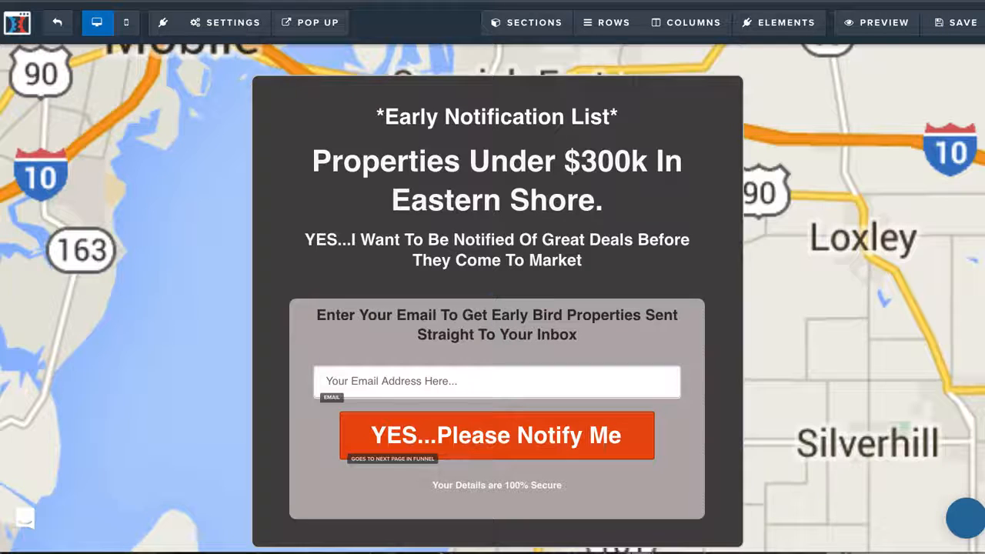
Step: Replace "Eastern Shore." with "Lake Forest." in the Optin page's main headline, and save and preview the page
{"action": "scroll", "coordinate": [177, 323], "scroll_direction": "down", "scroll_amount": 2}
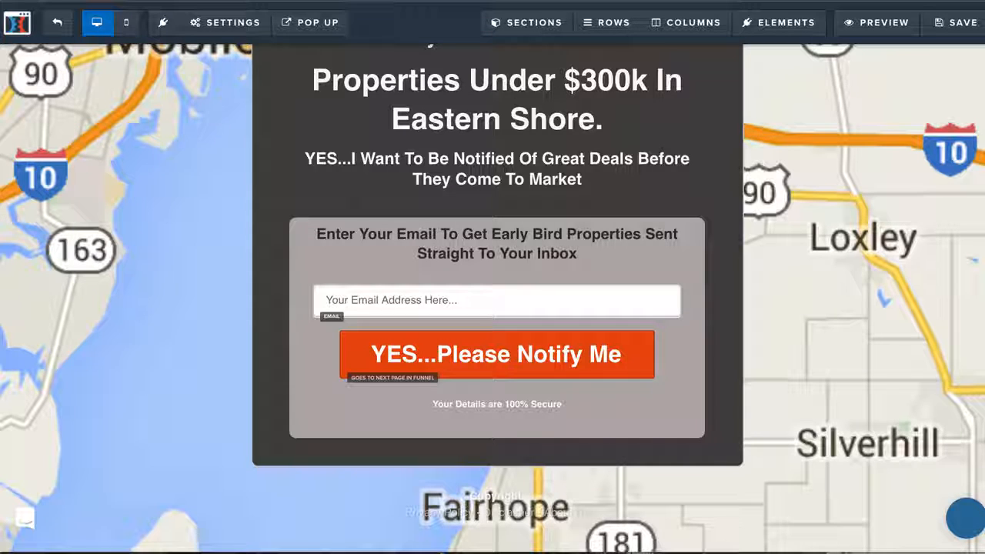
{"action": "scroll", "coordinate": [302, 381], "scroll_direction": "up", "scroll_amount": 2}
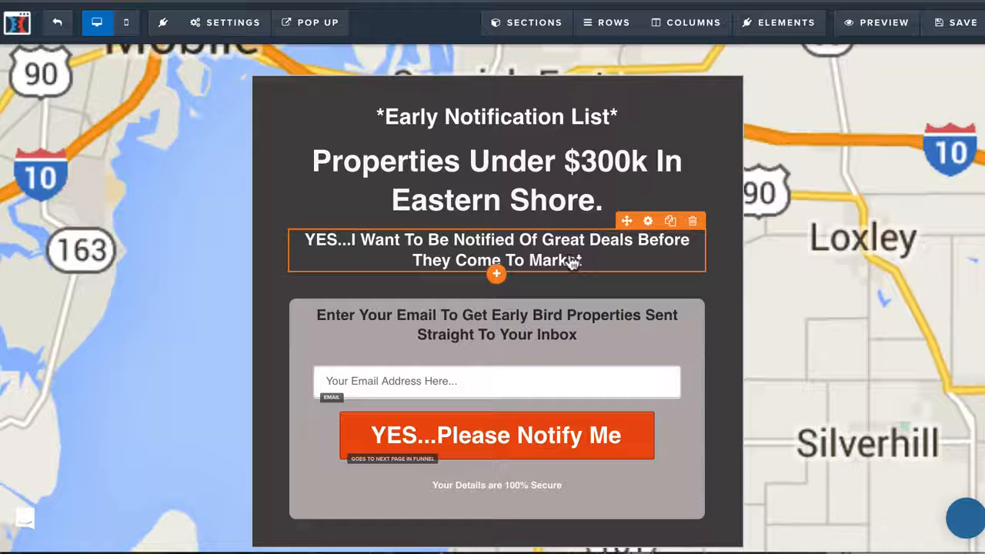
{"action": "left_click", "coordinate": [445, 202]}
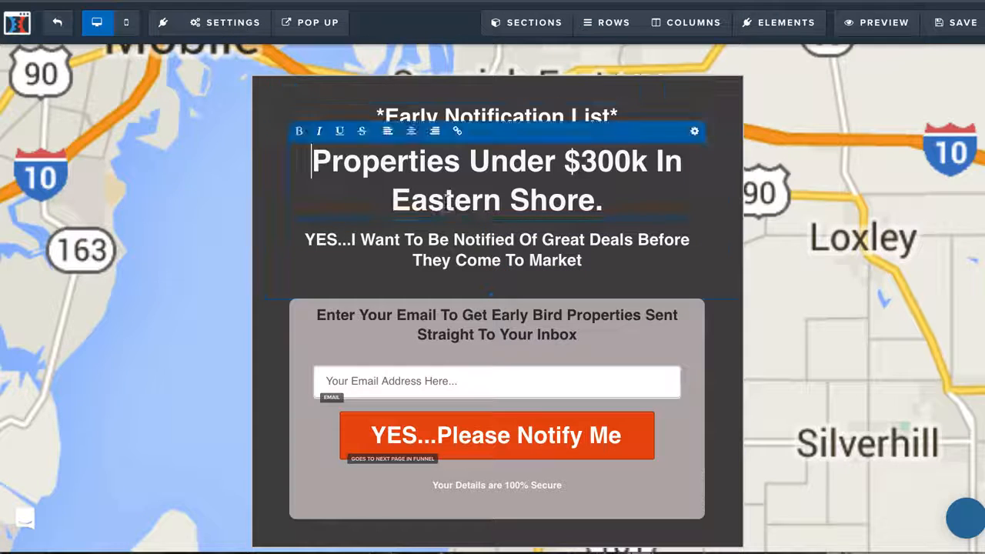
{"action": "left_click", "coordinate": [445, 202]}
{"action": "left_click_drag", "start_coordinate": [392, 202], "coordinate": [637, 206]}
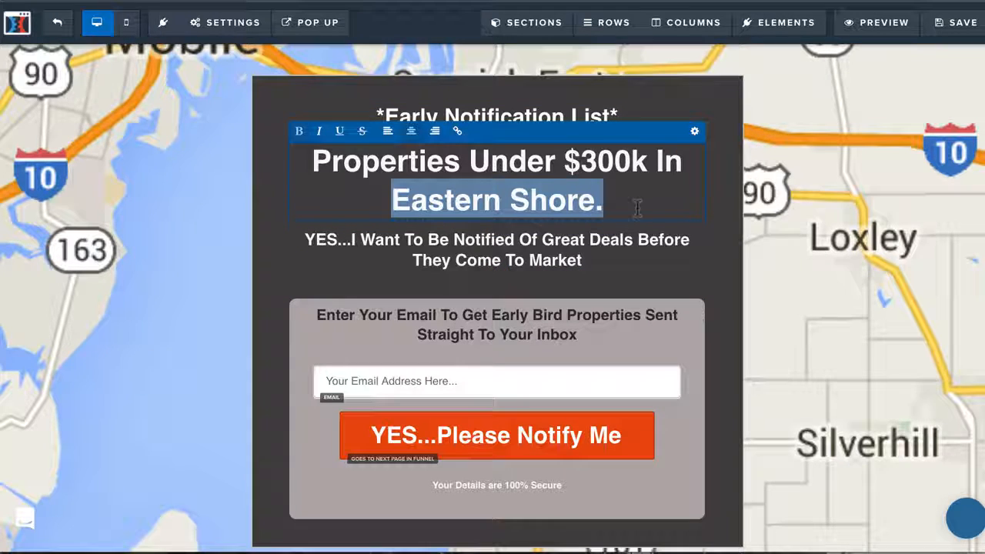
{"action": "type", "text": "Lake Fore"}
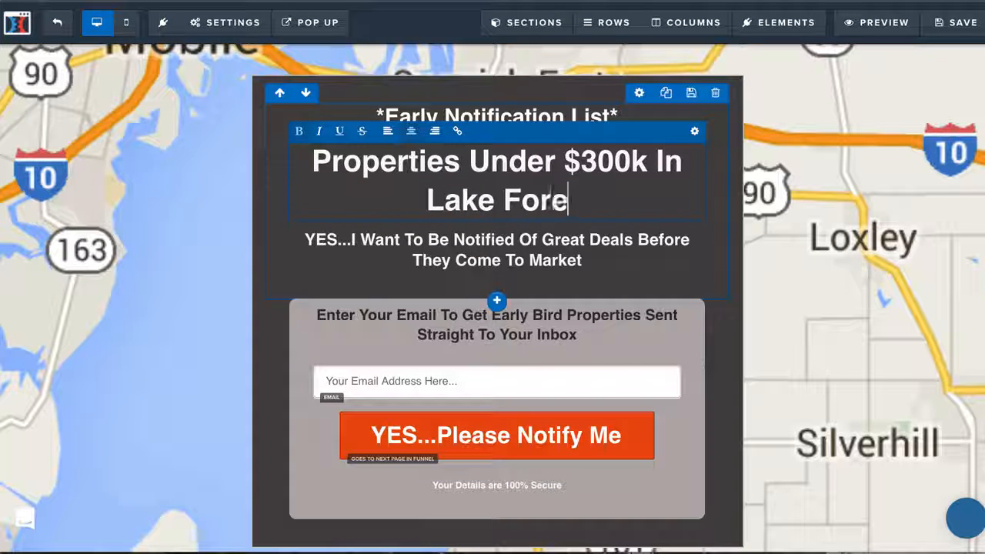
{"action": "type", "text": "st."}
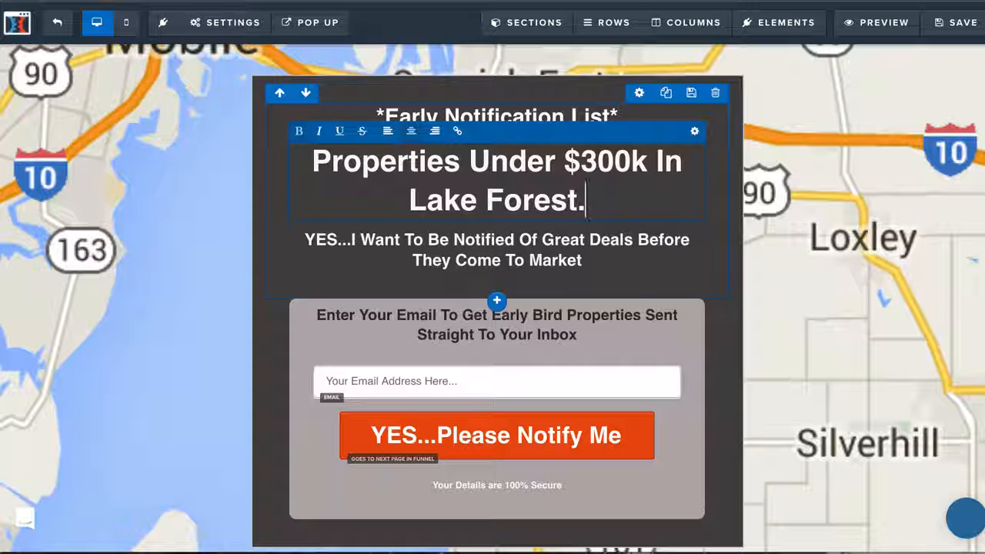
{"action": "left_click", "coordinate": [824, 240]}
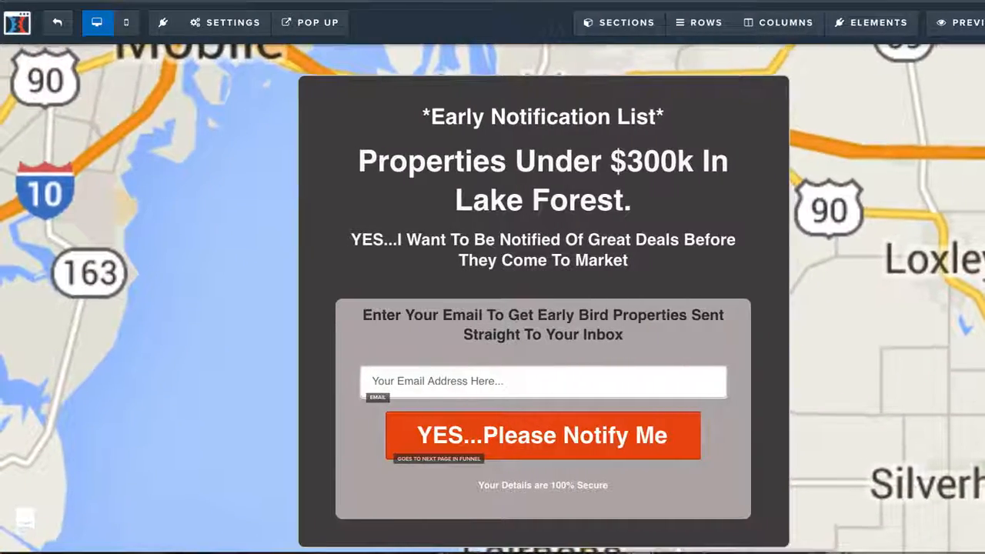
{"action": "left_click", "coordinate": [958, 29]}
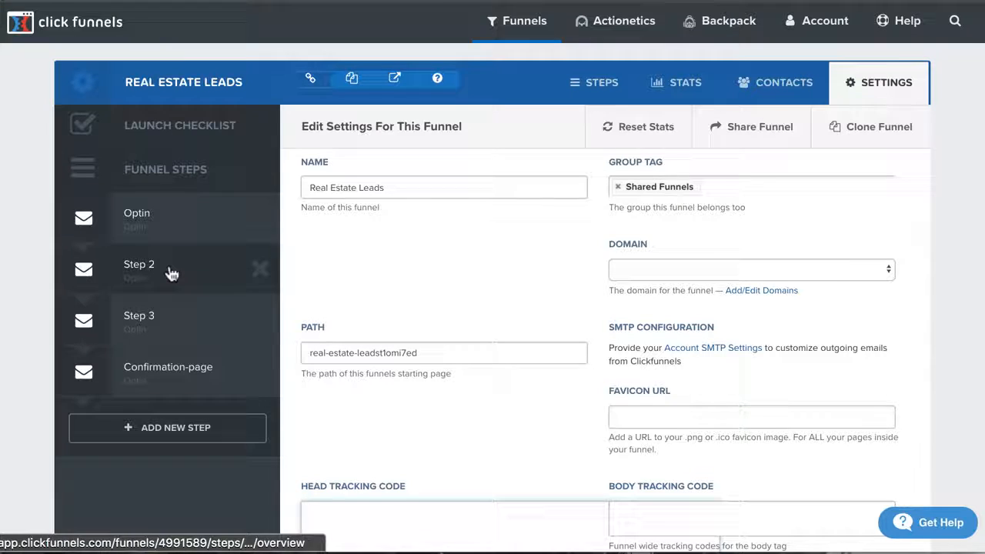
Step: Open the page of the funnel's Step 2 for editing in a new browser tab and preview it
{"action": "left_click", "coordinate": [171, 273]}
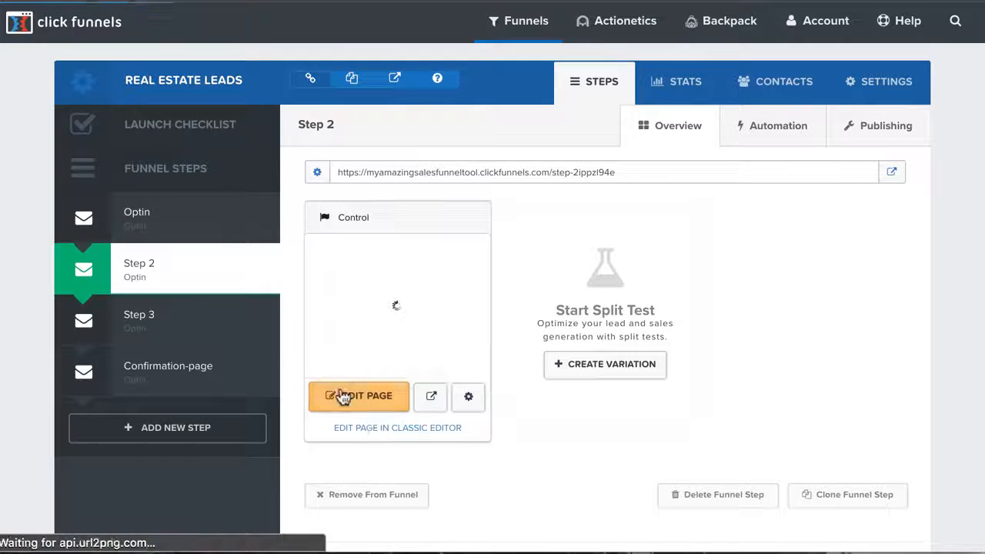
{"action": "right_click", "coordinate": [324, 386]}
{"action": "right_click", "coordinate": [342, 388]}
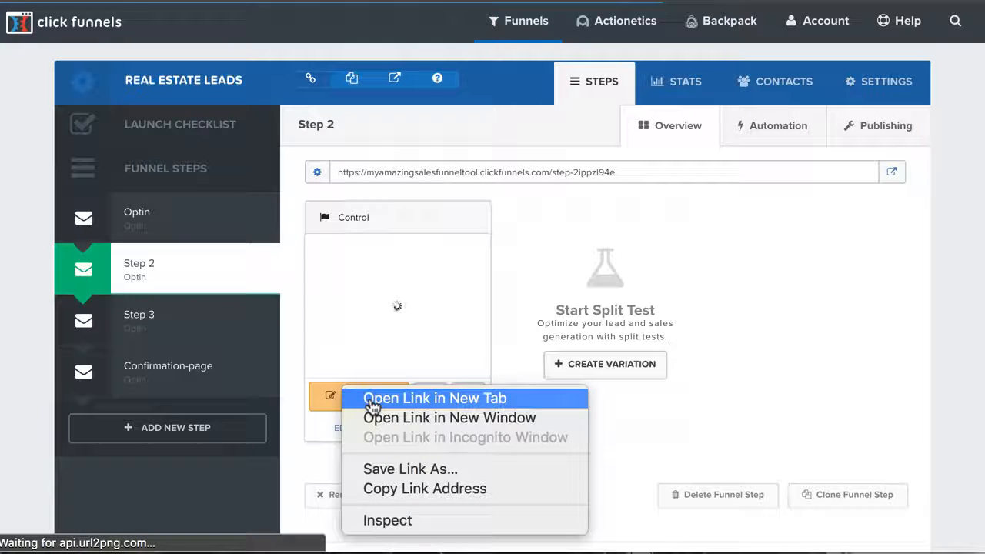
{"action": "left_click", "coordinate": [372, 401]}
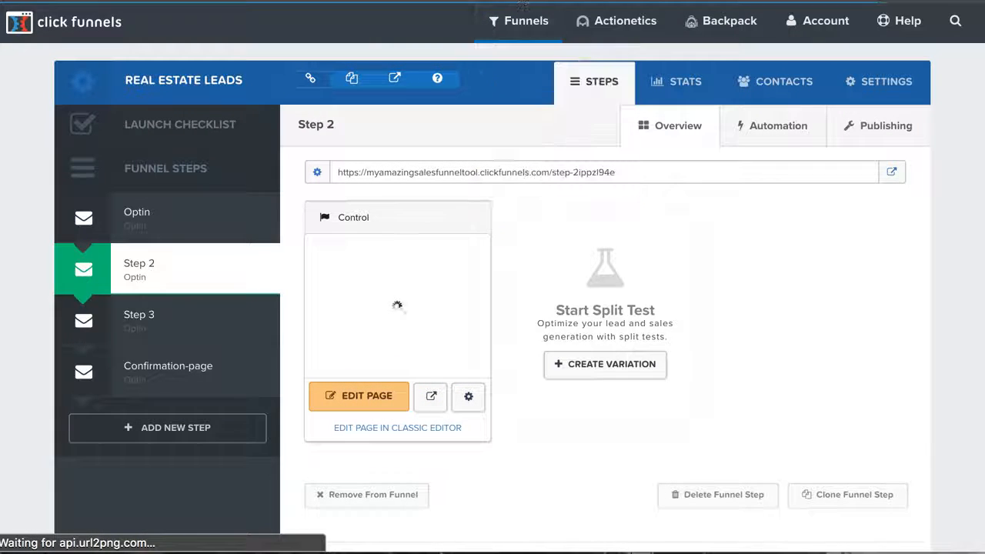
{"action": "left_click", "coordinate": [525, 2]}
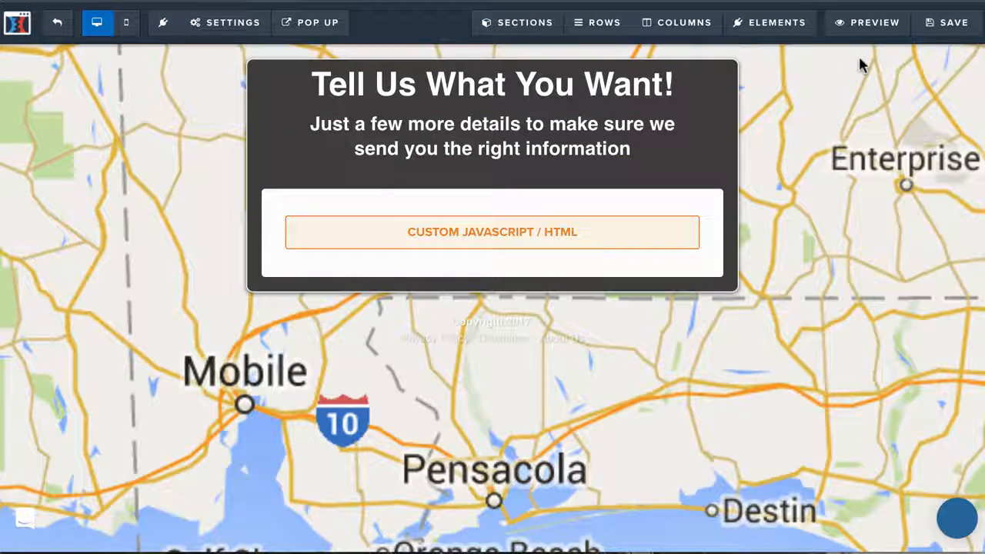
{"action": "left_click", "coordinate": [866, 30]}
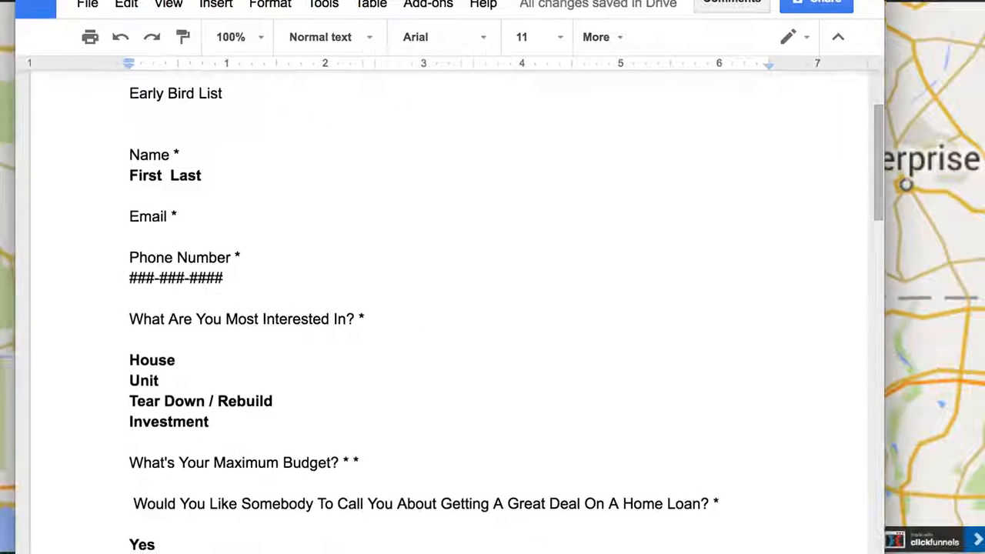
Step: Review the Real Estate Survey in the Google Docs document, including its property interest options, budget and home loan questions
{"action": "scroll", "coordinate": [150, 159], "scroll_direction": "up", "scroll_amount": 3}
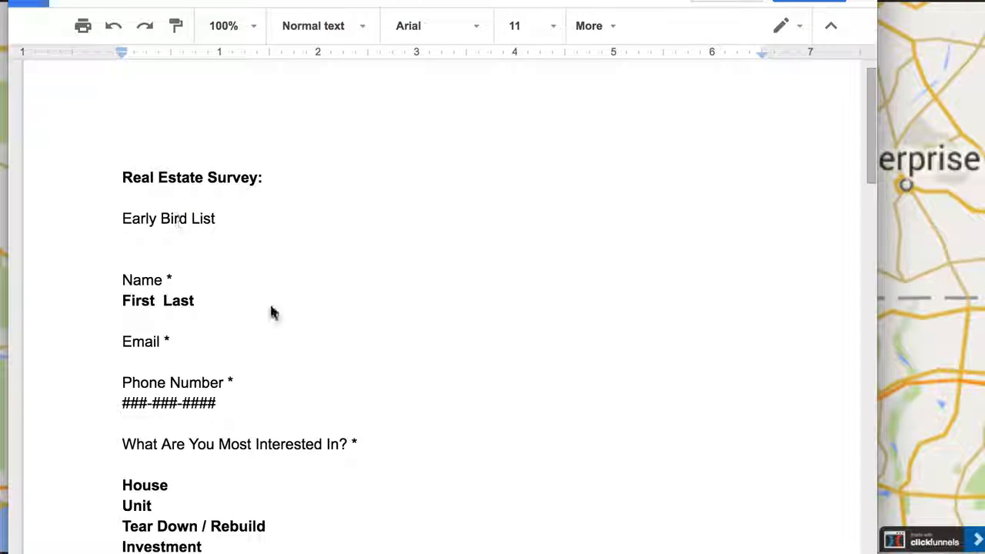
{"action": "scroll", "coordinate": [337, 358], "scroll_direction": "down", "scroll_amount": 4}
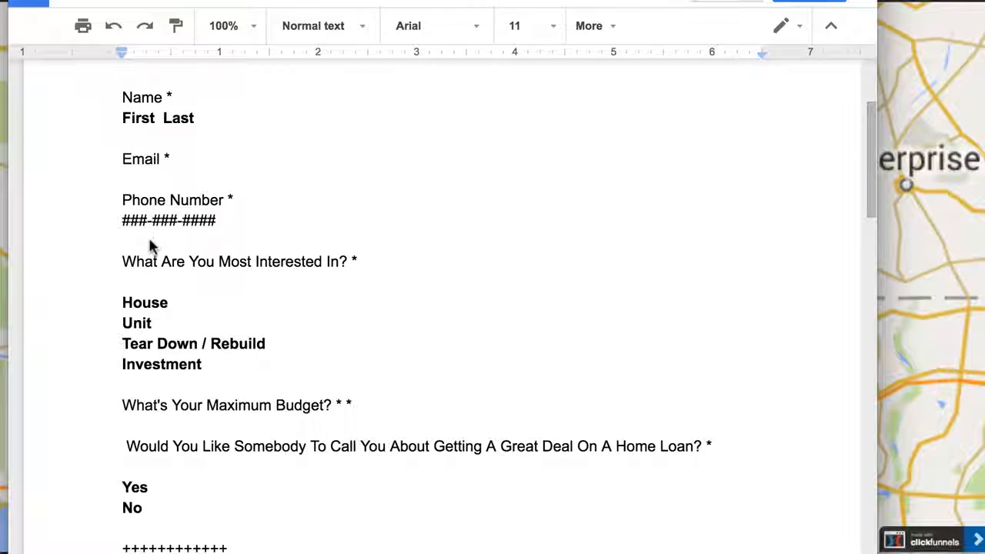
{"action": "scroll", "coordinate": [167, 282], "scroll_direction": "down", "scroll_amount": 3}
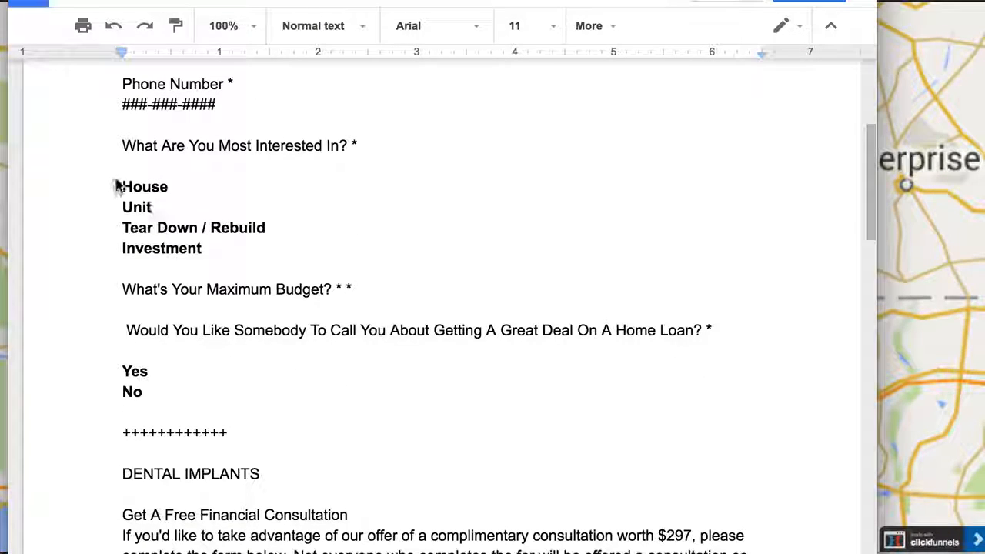
{"action": "left_click_drag", "start_coordinate": [122, 187], "coordinate": [220, 273]}
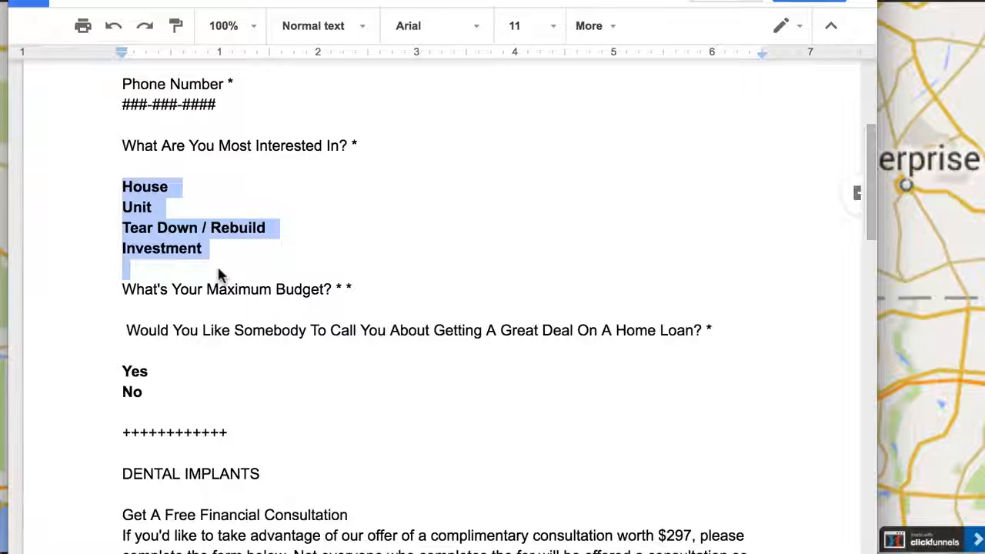
{"action": "scroll", "coordinate": [219, 274], "scroll_direction": "down", "scroll_amount": 2}
{"action": "left_click_drag", "start_coordinate": [175, 281], "coordinate": [163, 269]}
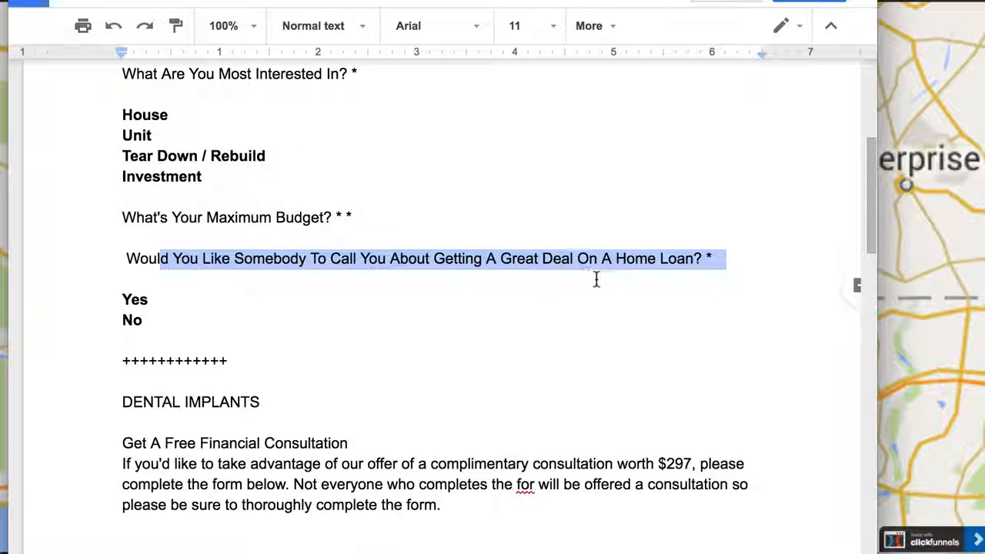
Step: Remove the leading space before the question "Would You Like Somebody To Call You About Getting A Great Deal On A Home Loan?"
{"action": "left_click", "coordinate": [386, 312]}
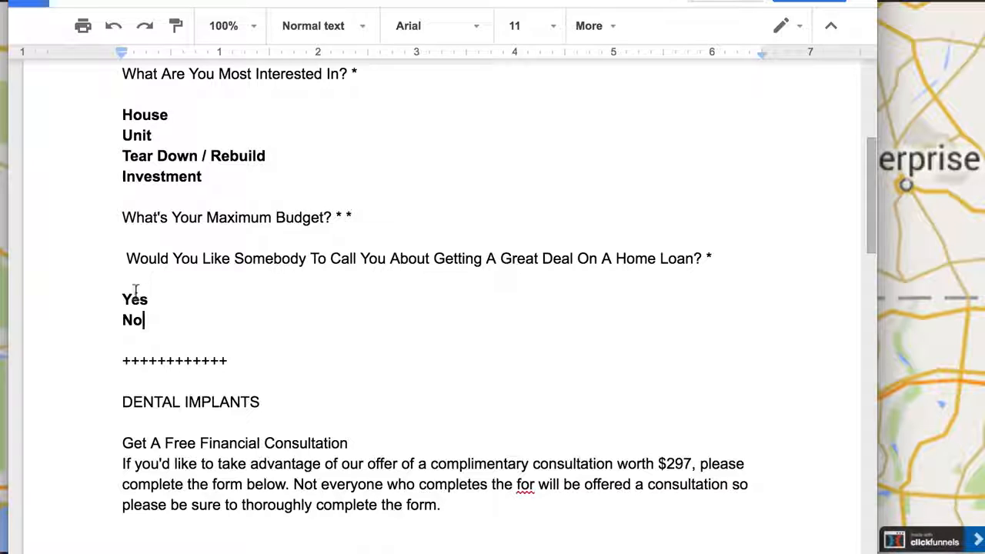
{"action": "left_click", "coordinate": [127, 262]}
{"action": "key", "text": "BackSpace"}
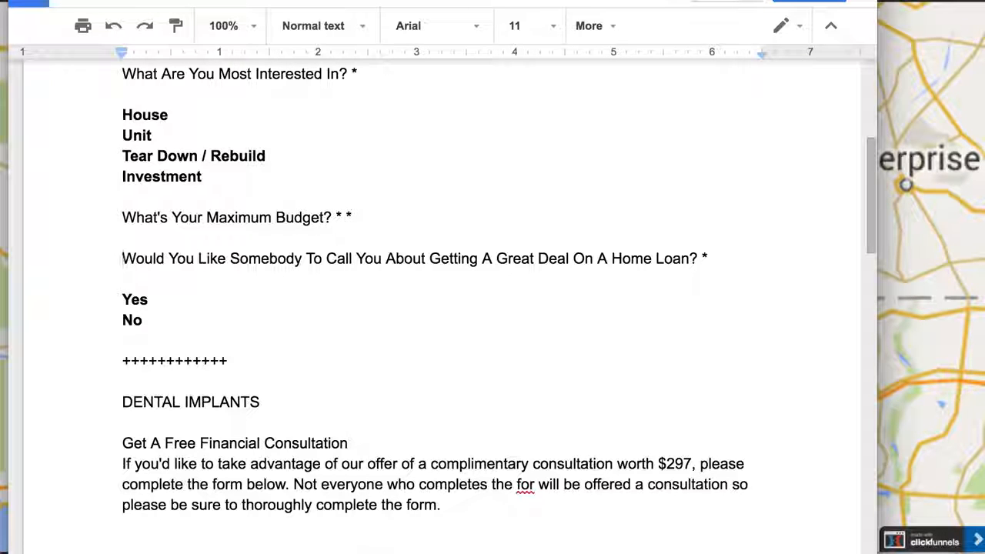
Step: Look through the dental implants and divorce lawyer survey questions further down the document
{"action": "scroll", "coordinate": [380, 378], "scroll_direction": "down", "scroll_amount": 10}
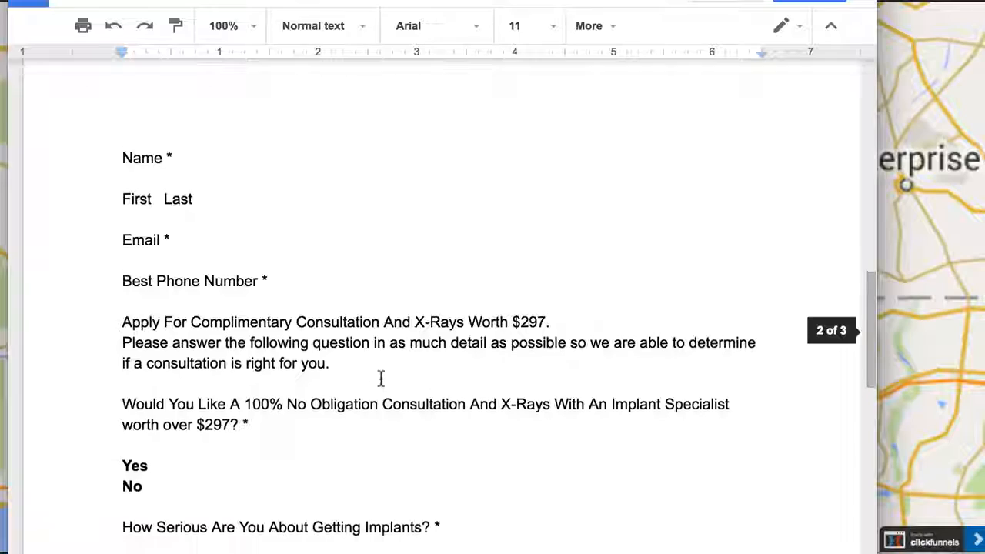
{"action": "scroll", "coordinate": [380, 378], "scroll_direction": "up", "scroll_amount": 6}
{"action": "scroll", "coordinate": [308, 348], "scroll_direction": "down", "scroll_amount": 12}
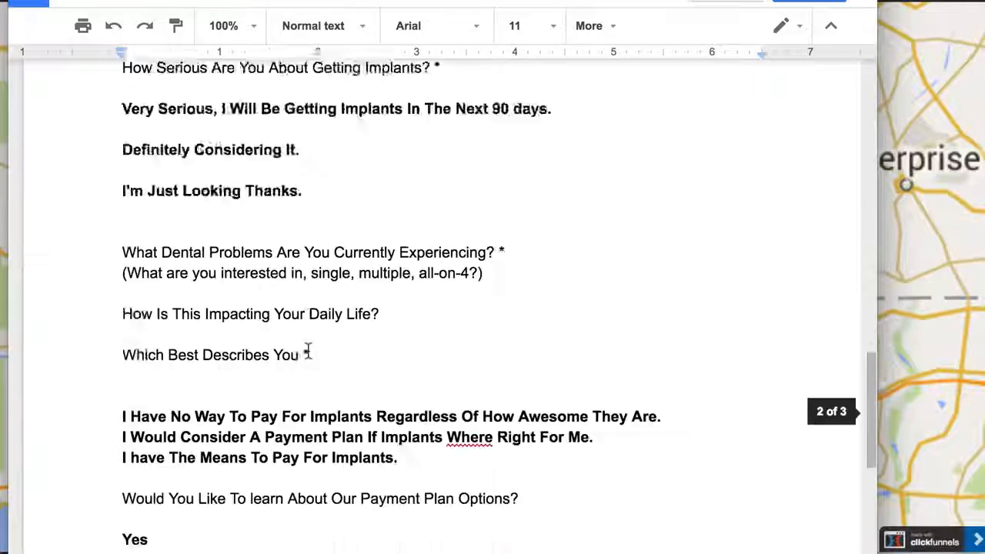
{"action": "scroll", "coordinate": [308, 351], "scroll_direction": "down", "scroll_amount": 10}
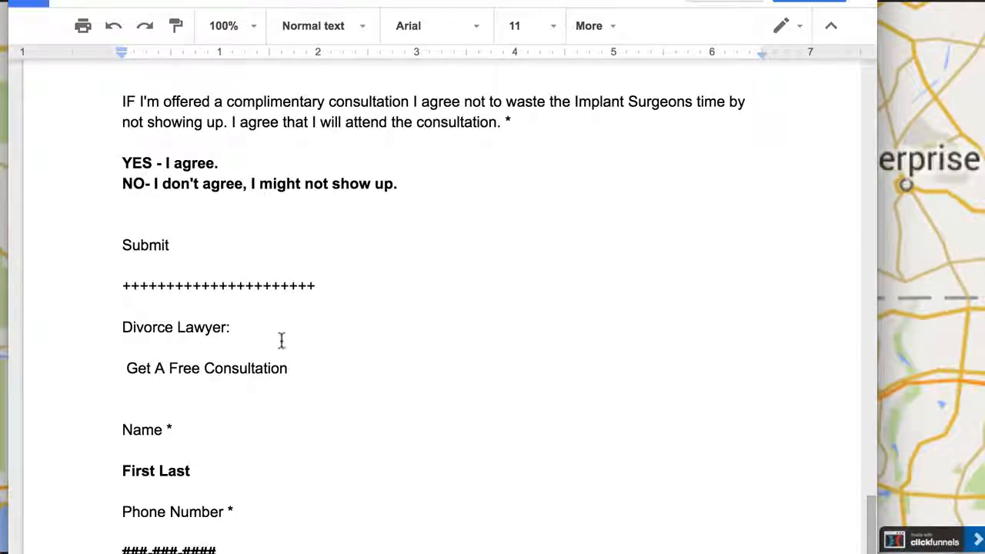
{"action": "scroll", "coordinate": [282, 341], "scroll_direction": "down", "scroll_amount": 5}
{"action": "scroll", "coordinate": [270, 350], "scroll_direction": "up", "scroll_amount": 20}
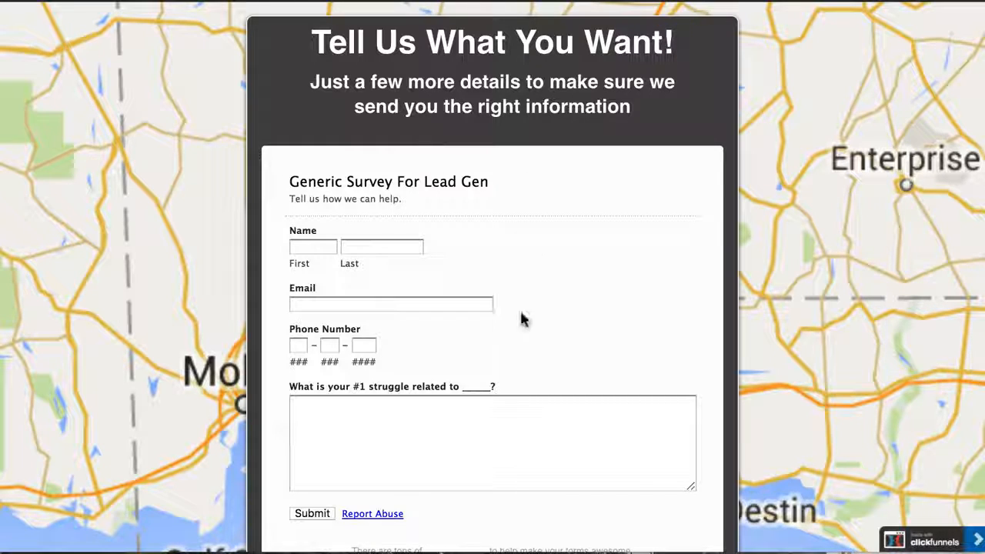
Step: Examine the embedded "Generic Survey For Lead Gen" form in the preview of Step 2's page
{"action": "scroll", "coordinate": [479, 348], "scroll_direction": "down", "scroll_amount": 4}
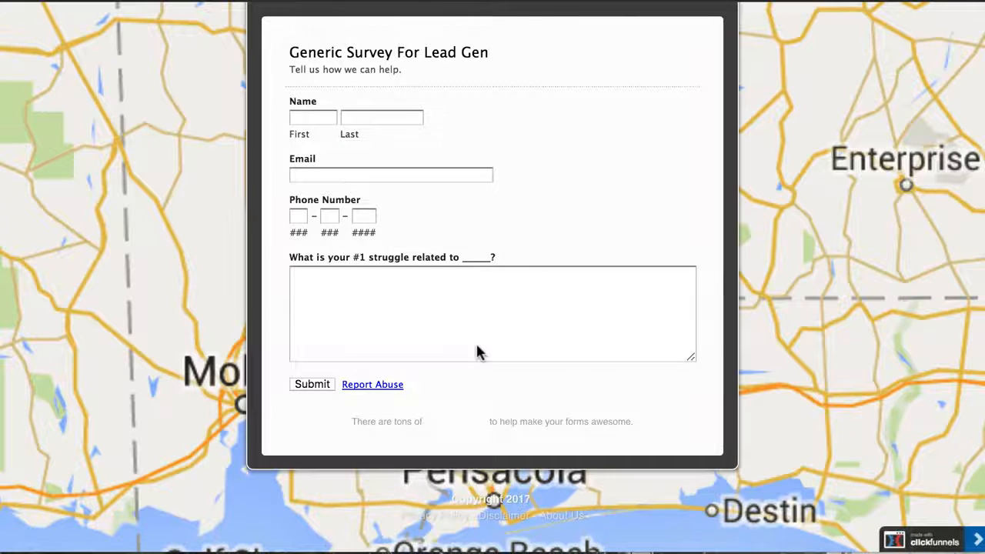
{"action": "scroll", "coordinate": [477, 351], "scroll_direction": "up", "scroll_amount": 2}
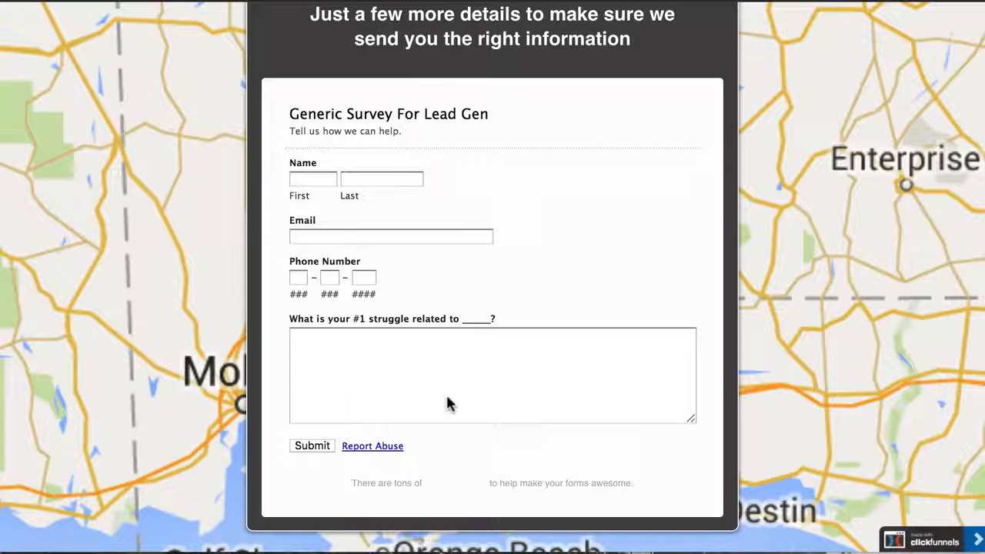
{"action": "scroll", "coordinate": [449, 404], "scroll_direction": "up", "scroll_amount": 2}
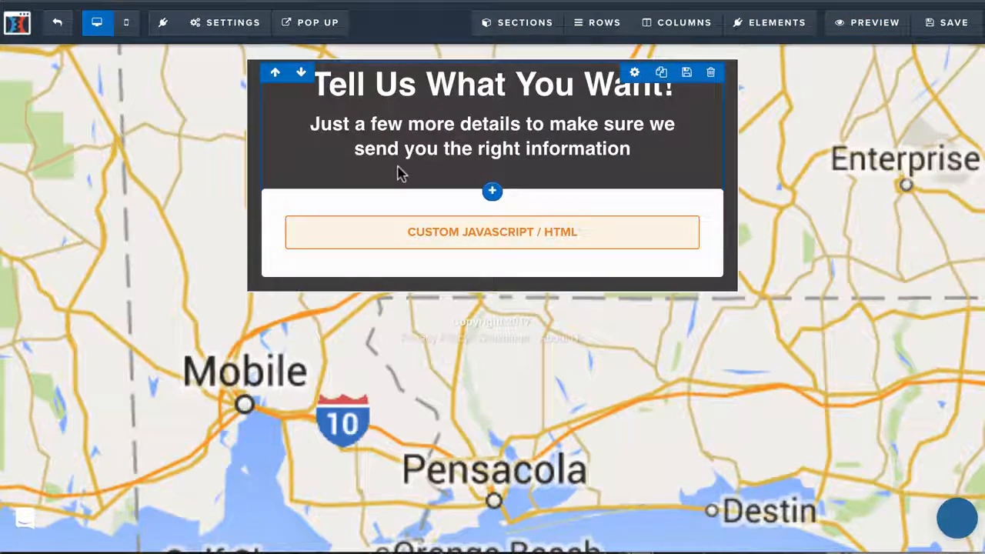
Step: Open the SEO meta data settings of Step 2's page and clear the default page title
{"action": "mouse_move", "coordinate": [239, 35]}
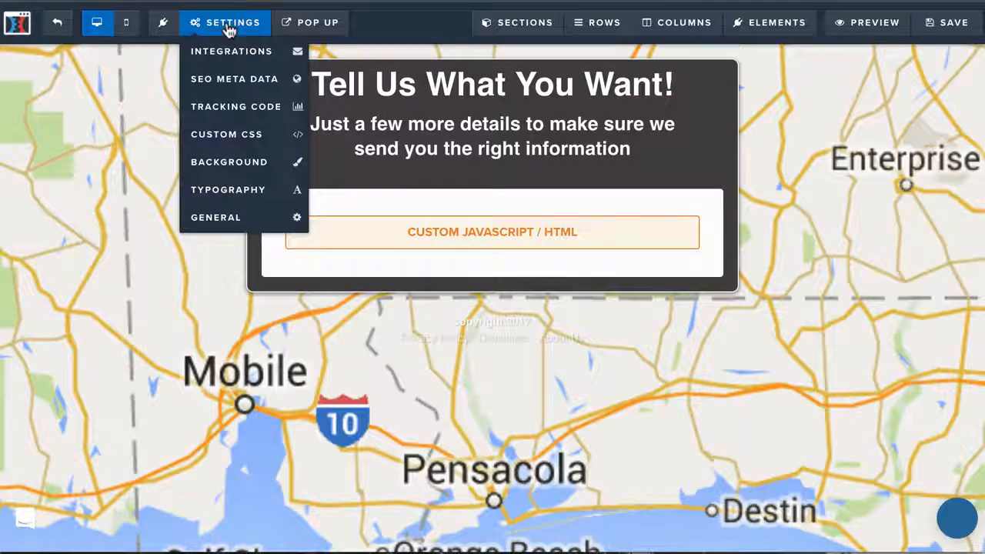
{"action": "left_click", "coordinate": [222, 79]}
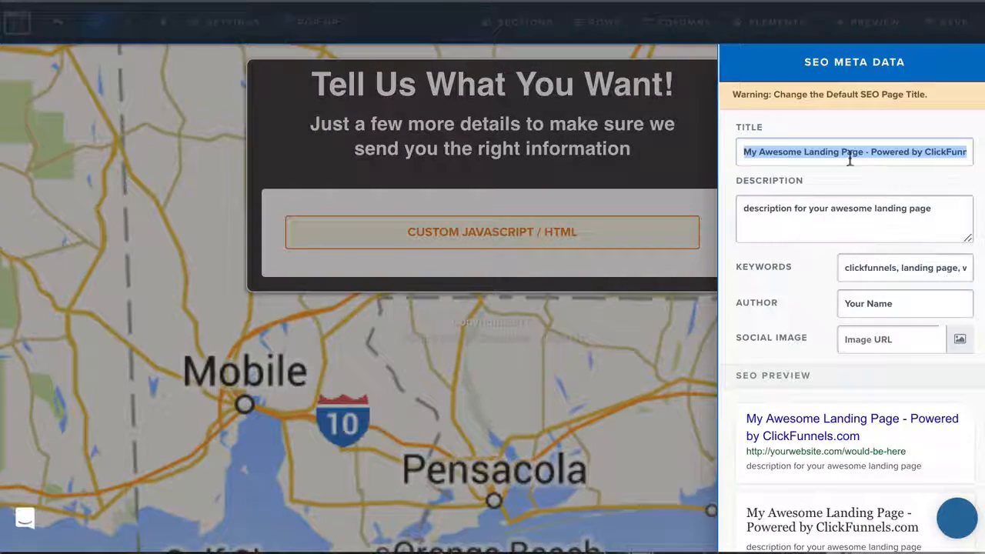
{"action": "key", "text": "BackSpace"}
{"action": "type", "text": "Thanks For"}
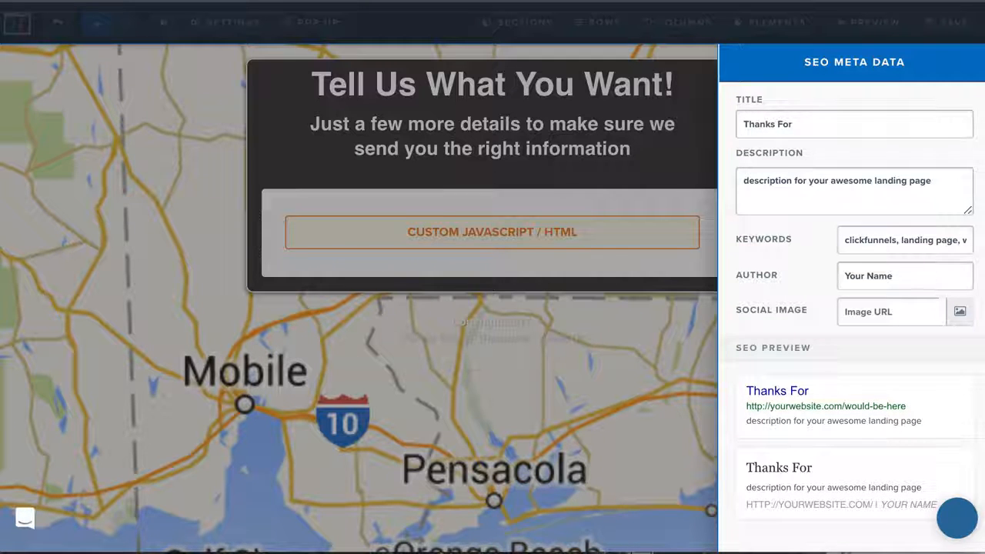
{"action": "key", "text": "BackSpace"}
{"action": "key", "text": "BackSpace"}
{"action": "key", "text": "BackSpace"}
{"action": "key", "text": "BackSpace"}
{"action": "key", "text": "BackSpace"}
{"action": "key", "text": "BackSpace"}
{"action": "key", "text": "BackSpace"}
{"action": "key", "text": "BackSpace"}
{"action": "key", "text": "BackSpace"}
{"action": "key", "text": "BackSpace"}
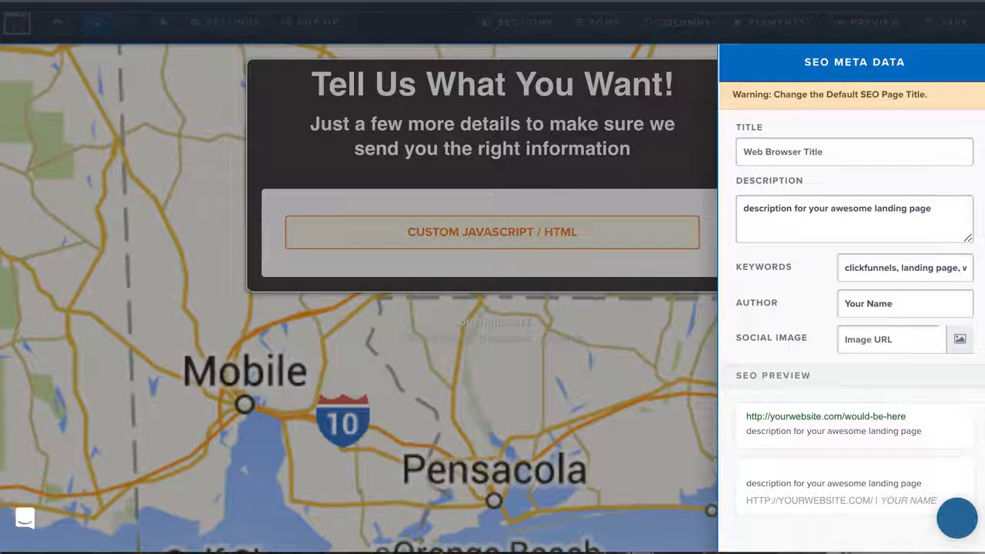
Step: Set the SEO title of Step 2's page to "We Will Be In touch soon."
{"action": "type", "text": "We Will"}
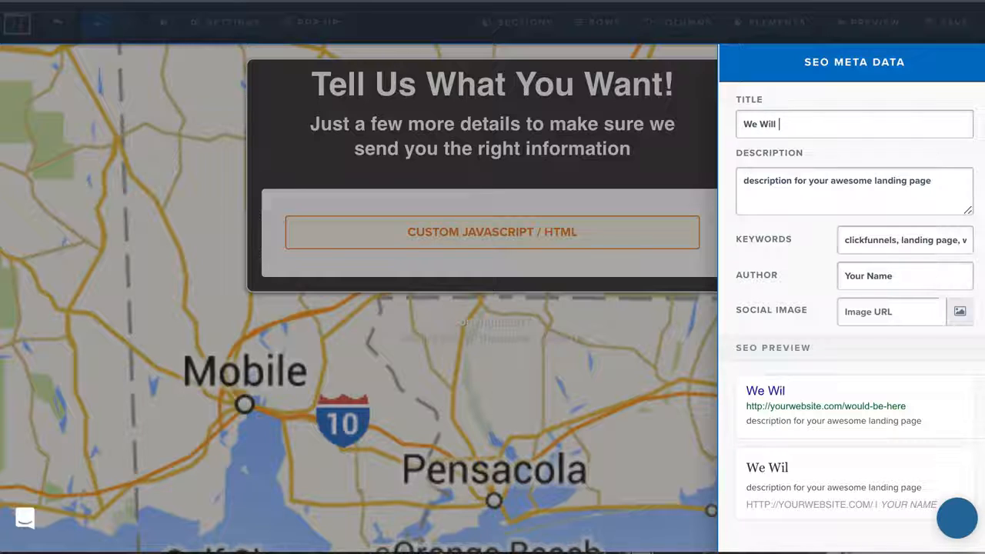
{"action": "key", "text": "BackSpace"}
{"action": "key", "text": "BackSpace"}
{"action": "key", "text": "BackSpace"}
{"action": "type", "text": "Be IN Tou"}
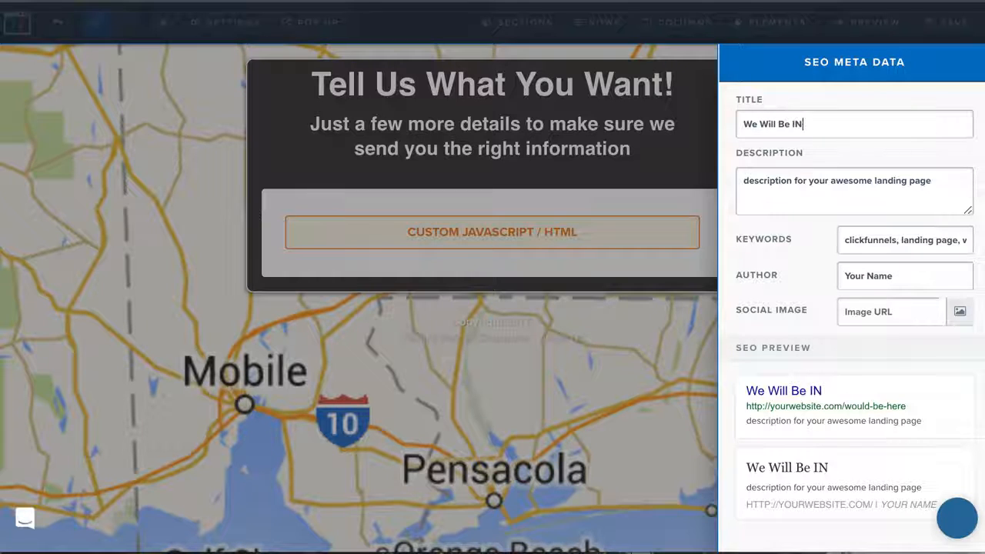
{"action": "key", "text": "BackSpace"}
{"action": "key", "text": "BackSpace"}
{"action": "key", "text": "BackSpace"}
{"action": "type", "text": "n tou"}
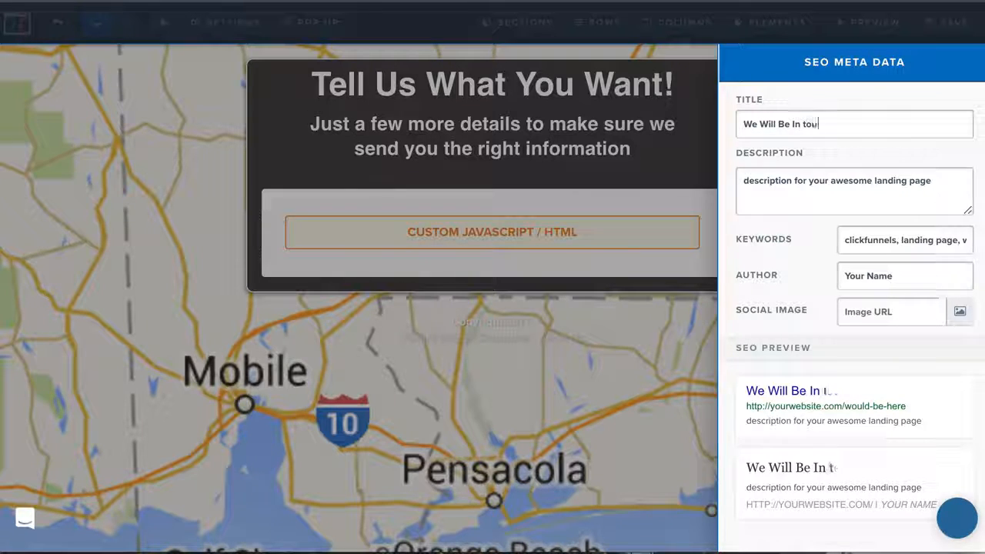
{"action": "type", "text": "ch soon."}
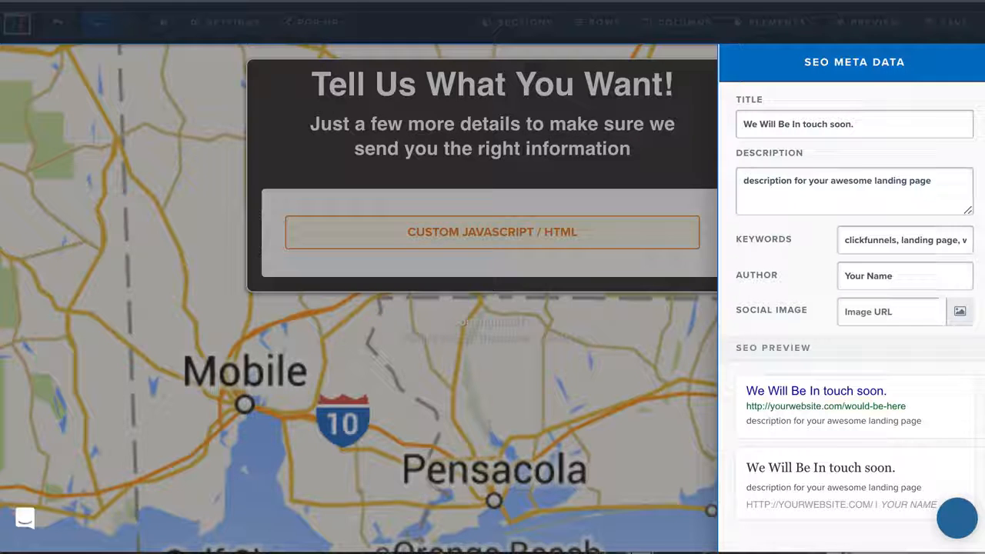
Step: Replace the SEO description of Step 2's page with "Tell us what you want." and save the page
{"action": "triple_click", "coordinate": [830, 188]}
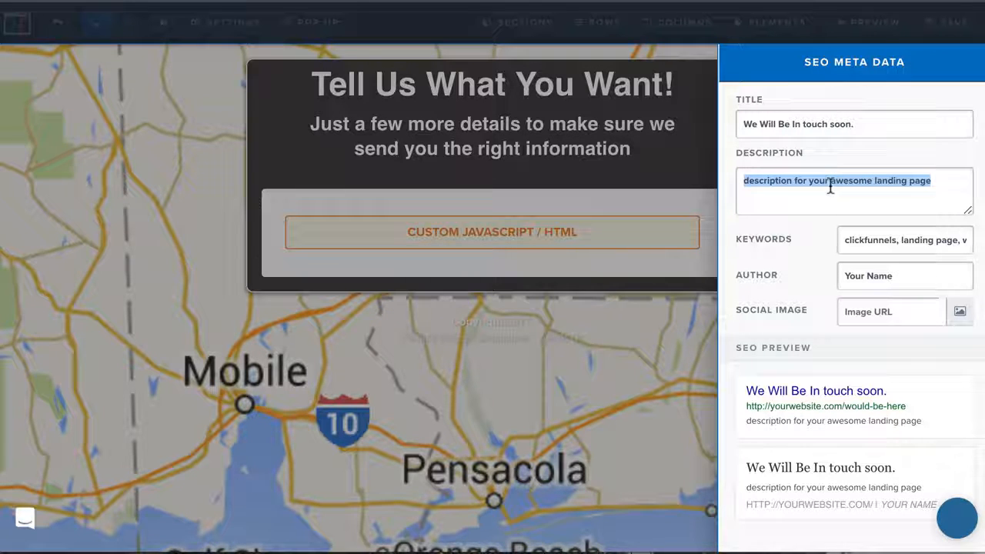
{"action": "key", "text": "BackSpace"}
{"action": "type", "text": "T"}
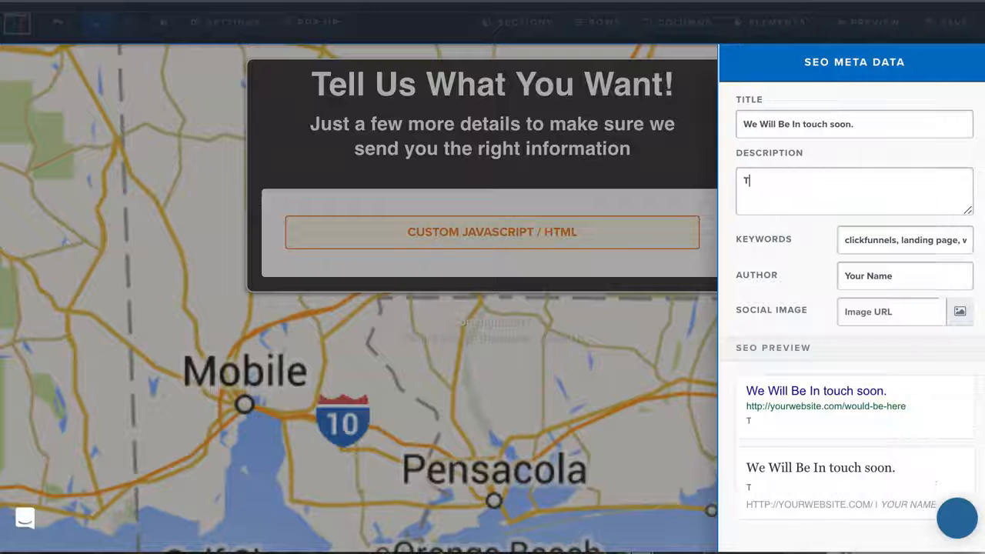
{"action": "type", "text": "ell us what"}
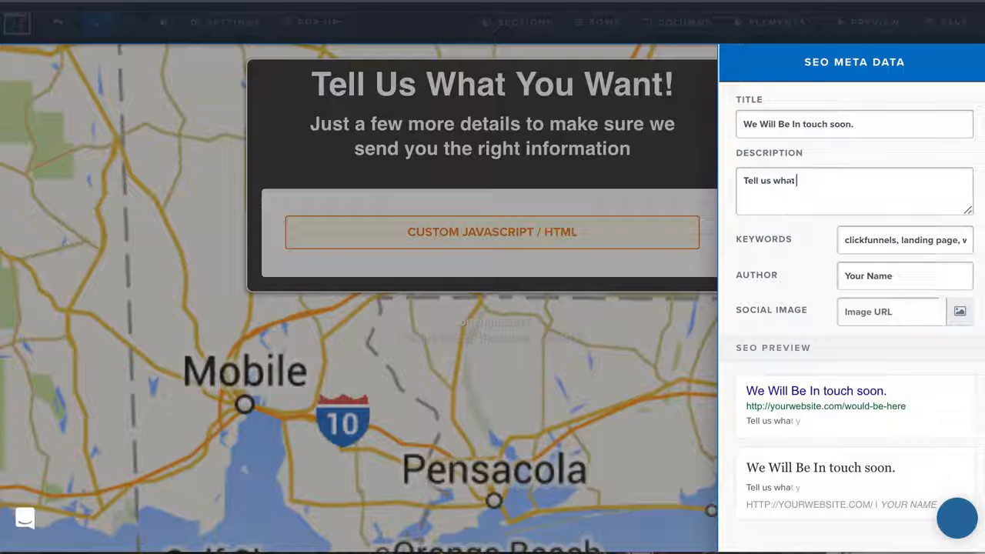
{"action": "type", "text": " you want."}
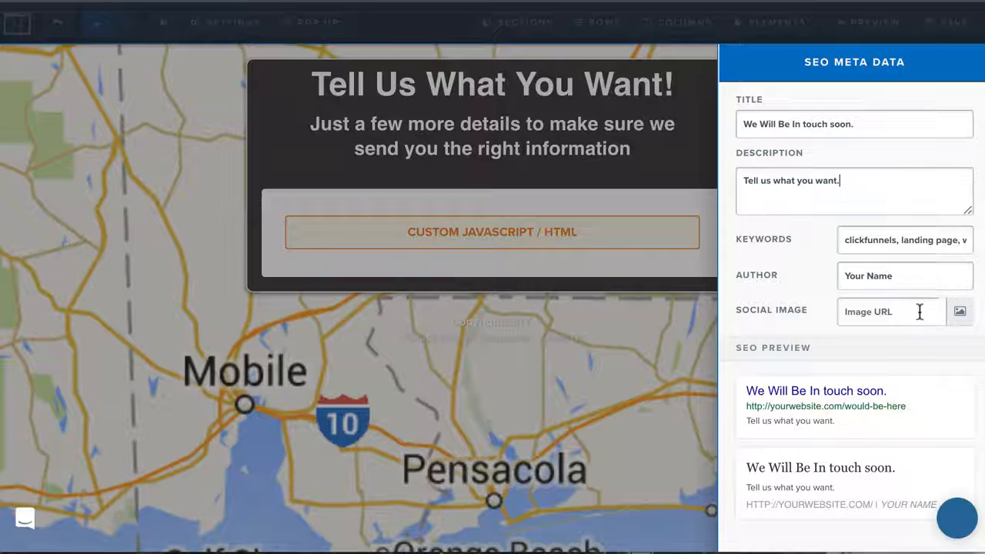
{"action": "left_click", "coordinate": [532, 418]}
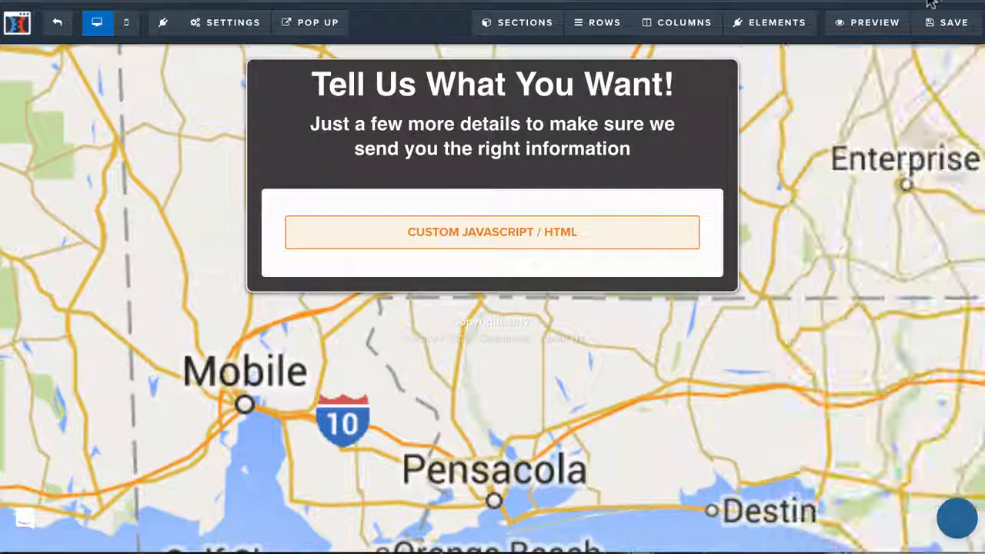
{"action": "left_click", "coordinate": [953, 26]}
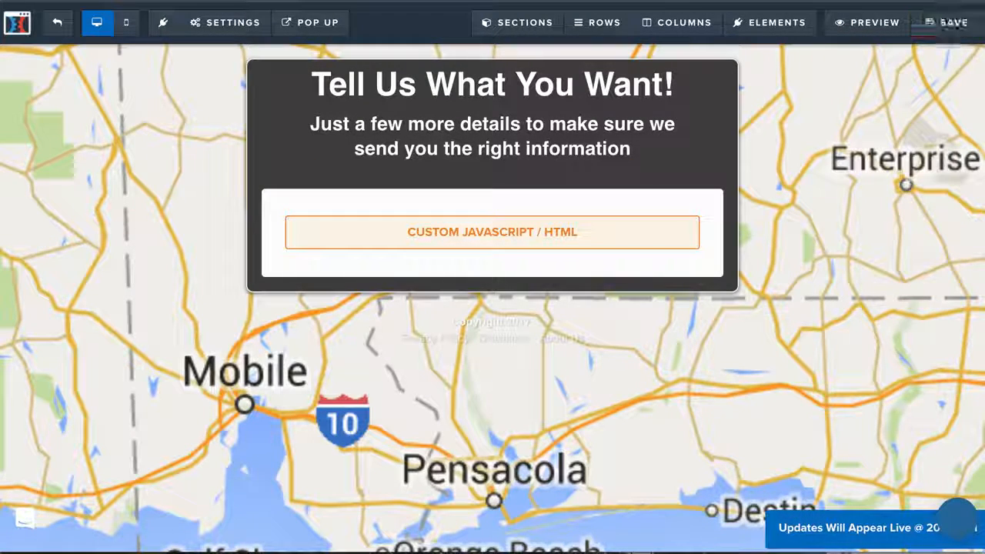
Step: Set Search Engines and Affiliate Badge to Hide in the general settings of Step 2's page, and save the page
{"action": "left_click", "coordinate": [225, 23]}
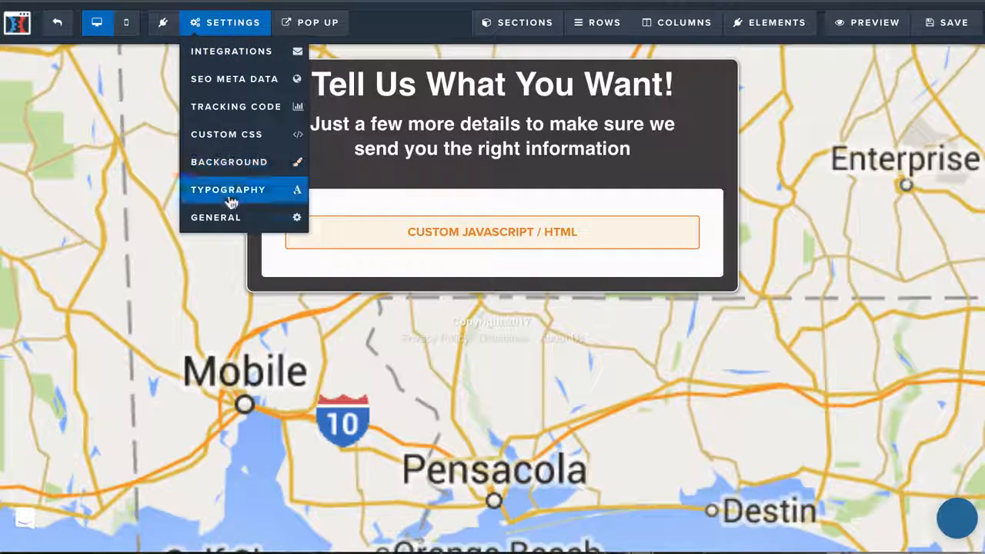
{"action": "left_click", "coordinate": [232, 225]}
{"action": "left_click", "coordinate": [893, 216]}
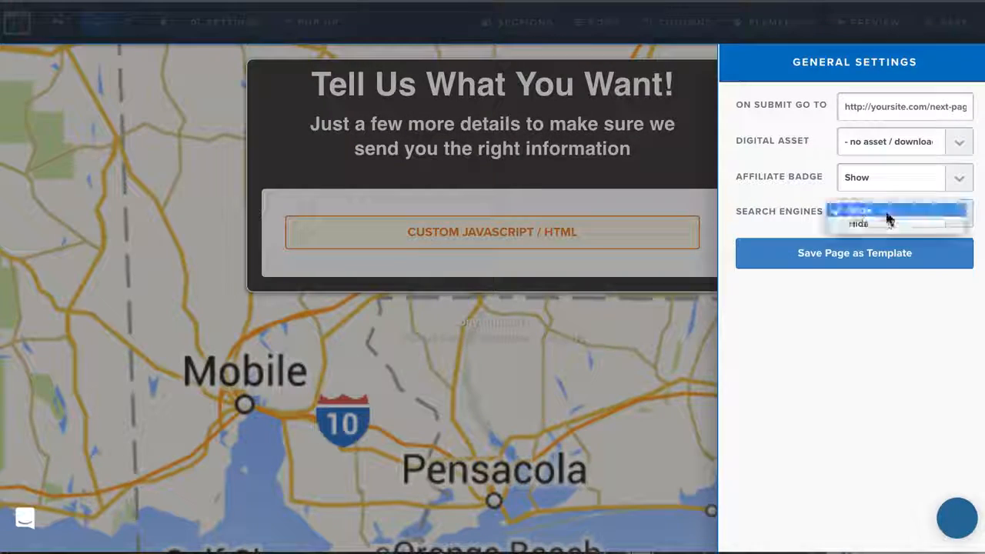
{"action": "left_click", "coordinate": [886, 224]}
{"action": "left_click", "coordinate": [890, 175]}
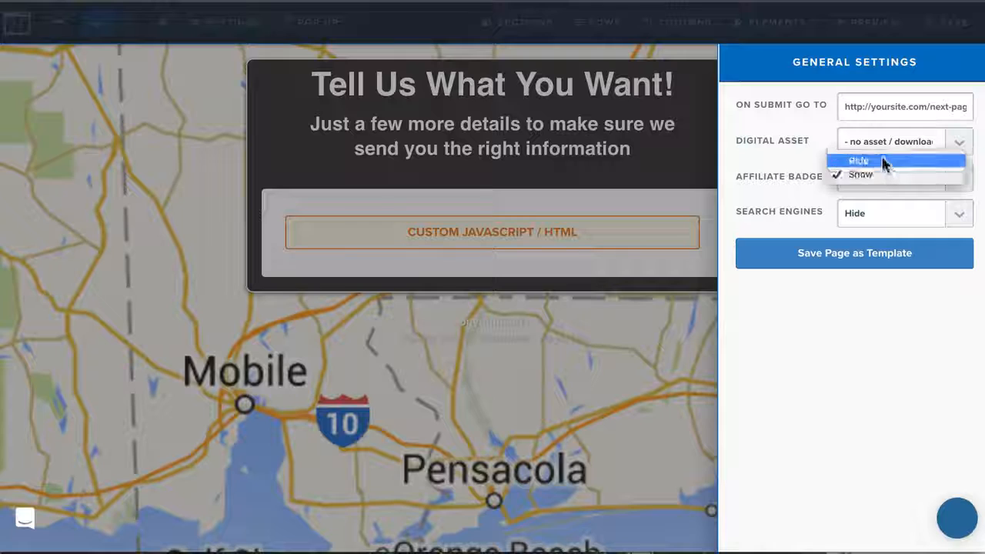
{"action": "left_click", "coordinate": [888, 159]}
{"action": "left_click", "coordinate": [586, 346]}
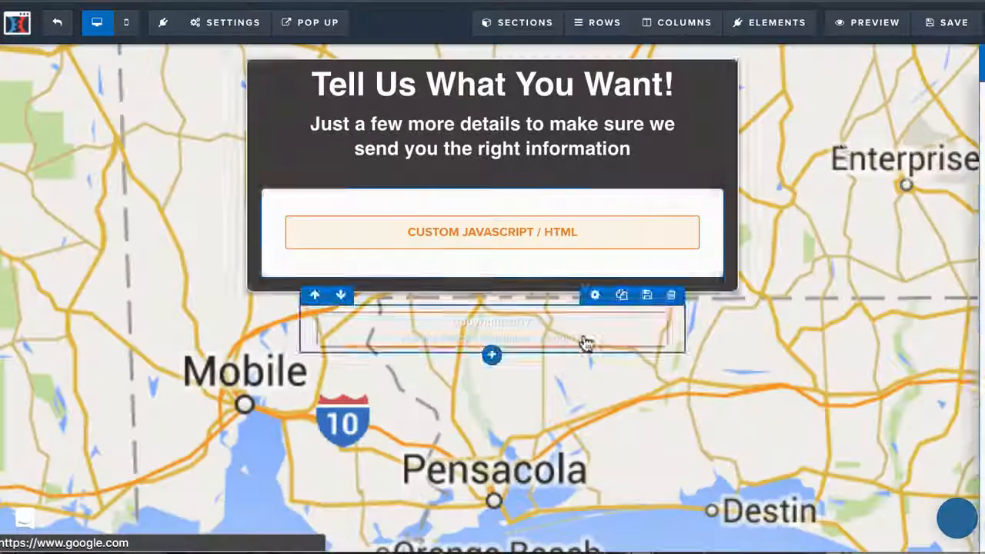
{"action": "left_click", "coordinate": [948, 34]}
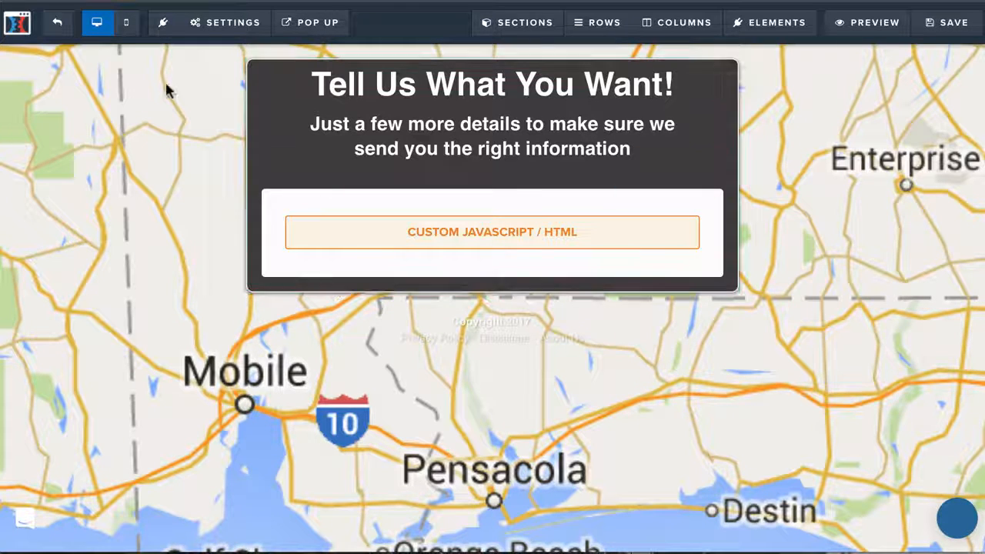
{"action": "left_click", "coordinate": [947, 23]}
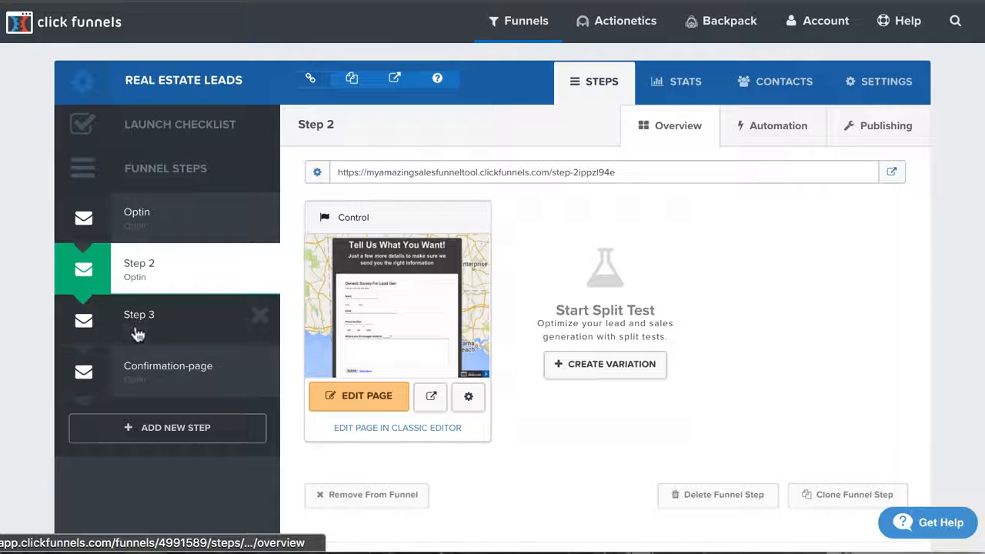
Step: Open the pages of Step 3 and Confirmation-page for editing in separate browser tabs
{"action": "left_click", "coordinate": [136, 333]}
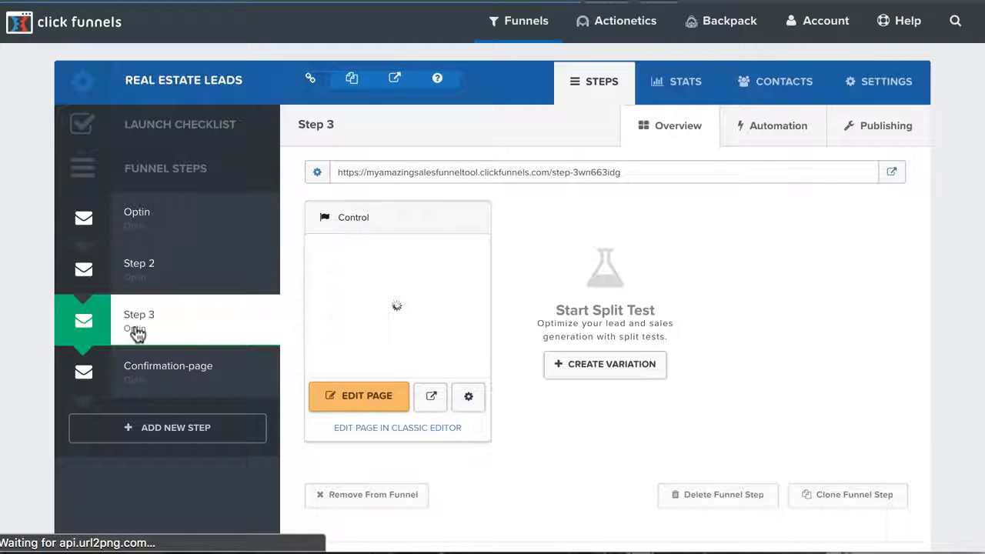
{"action": "right_click", "coordinate": [352, 401]}
{"action": "left_click", "coordinate": [396, 408]}
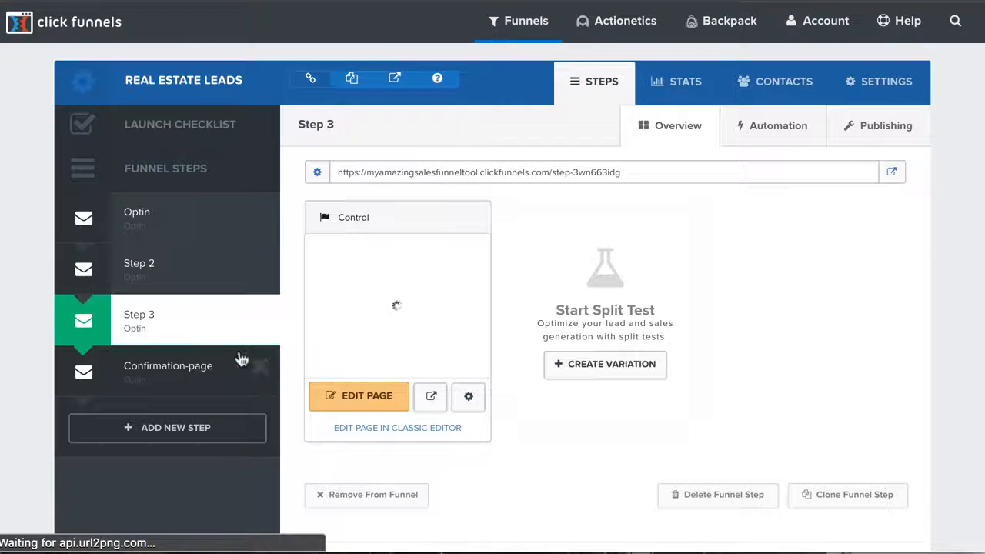
{"action": "left_click", "coordinate": [157, 377]}
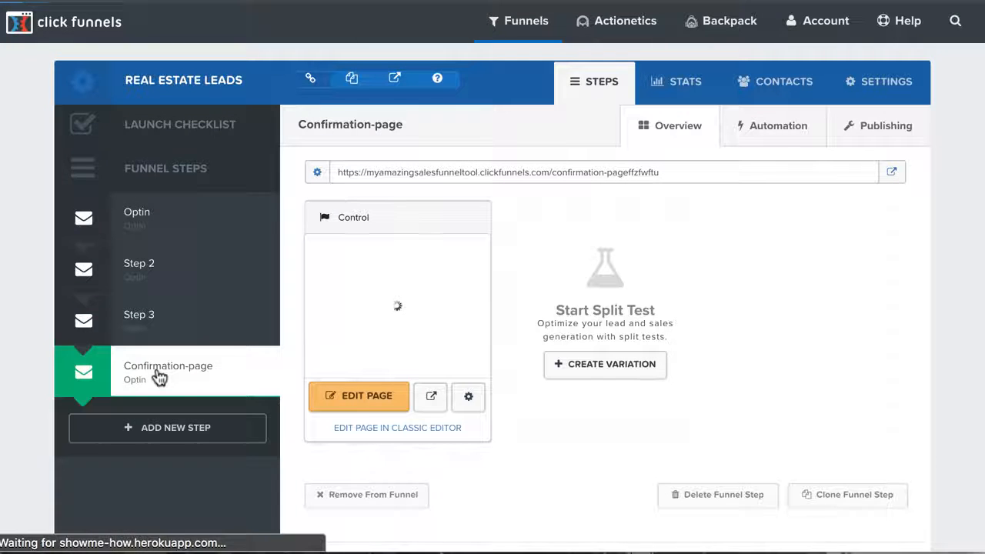
{"action": "right_click", "coordinate": [358, 394]}
{"action": "left_click", "coordinate": [391, 410]}
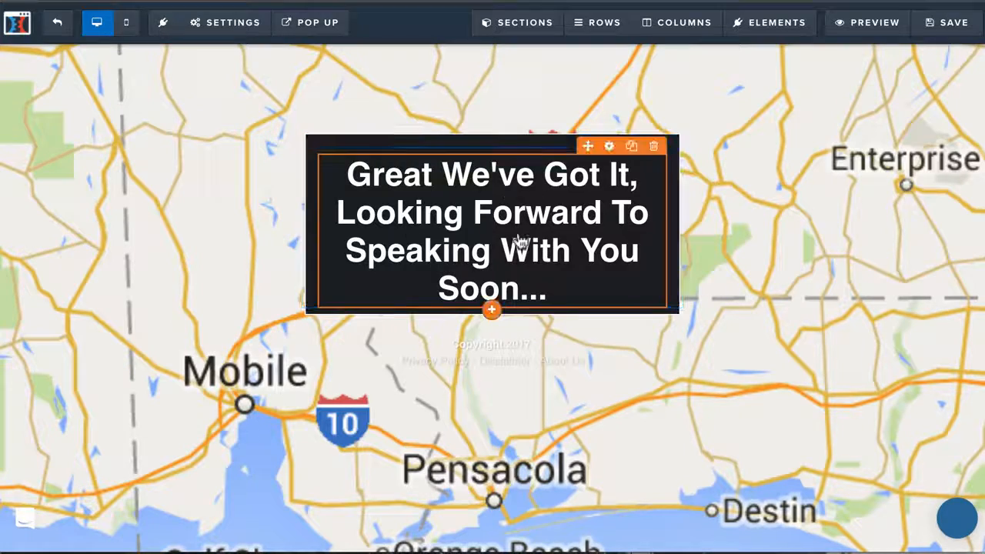
{"action": "left_click", "coordinate": [494, 312]}
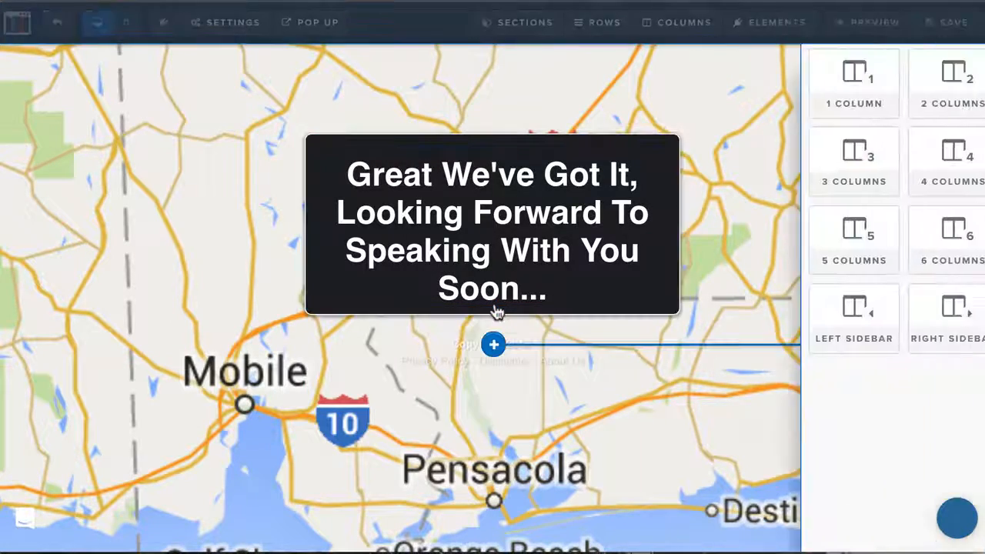
{"action": "left_click", "coordinate": [495, 295]}
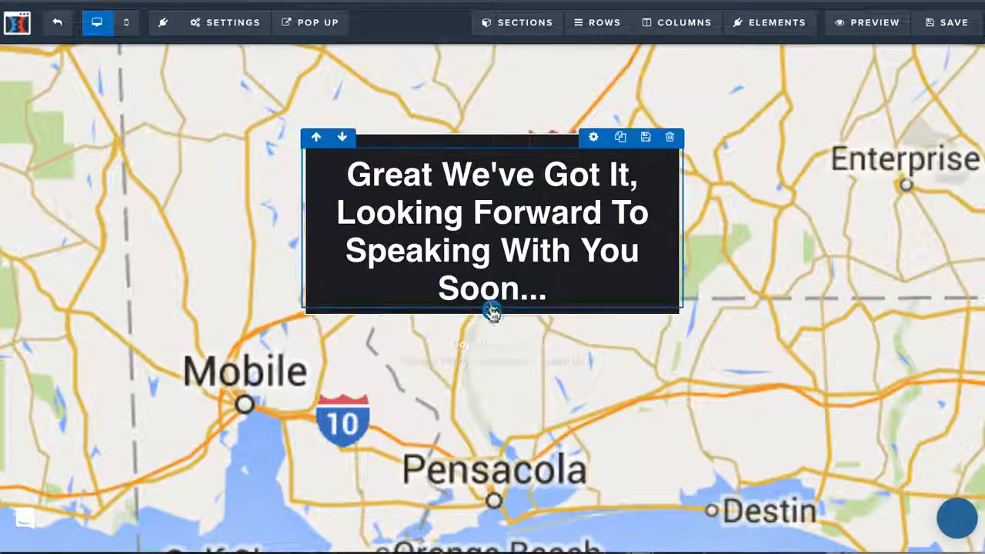
{"action": "left_click", "coordinate": [488, 286]}
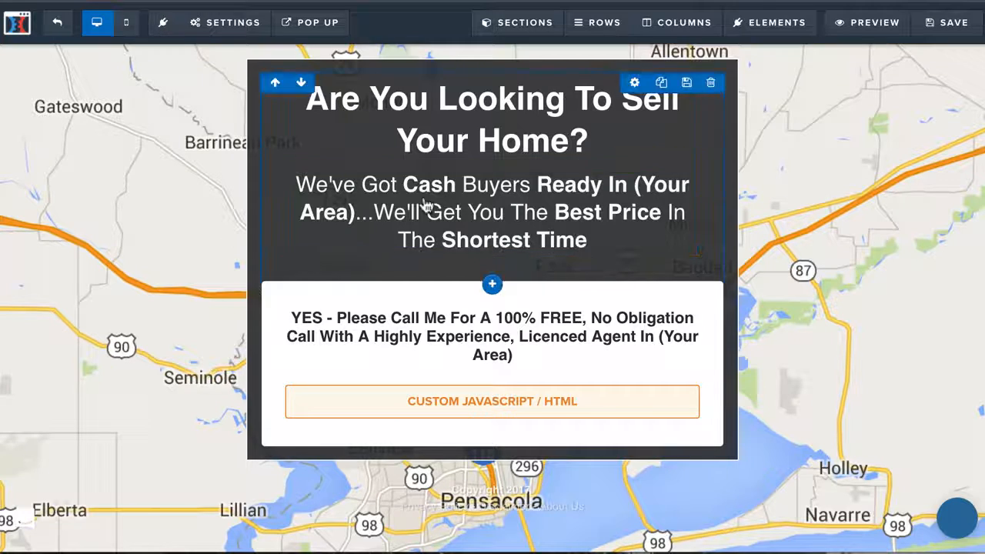
Step: Preview the "Are You Looking To Sell Your Home?" page and close the preview
{"action": "left_click", "coordinate": [870, 24]}
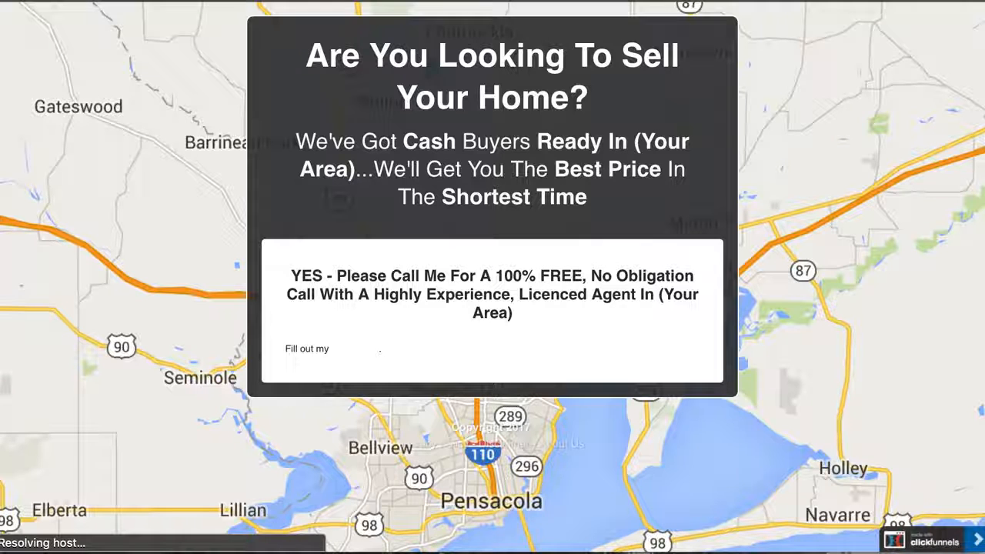
{"action": "key", "text": "super+w"}
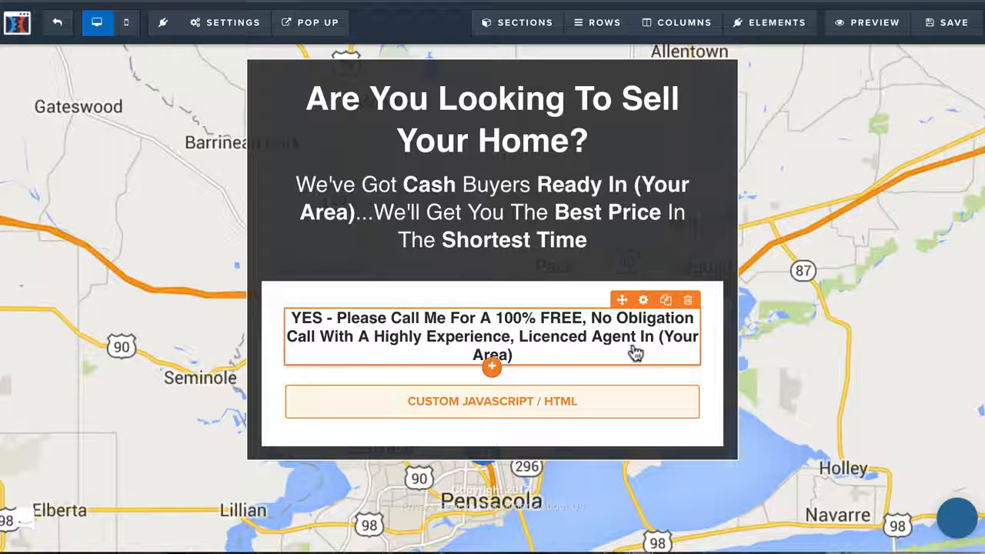
Step: Replace "(Your Area)" with "Eastern Shore" in the "YES - Please Call Me" text above the form
{"action": "left_click", "coordinate": [677, 347]}
{"action": "left_click_drag", "start_coordinate": [657, 337], "coordinate": [697, 354]}
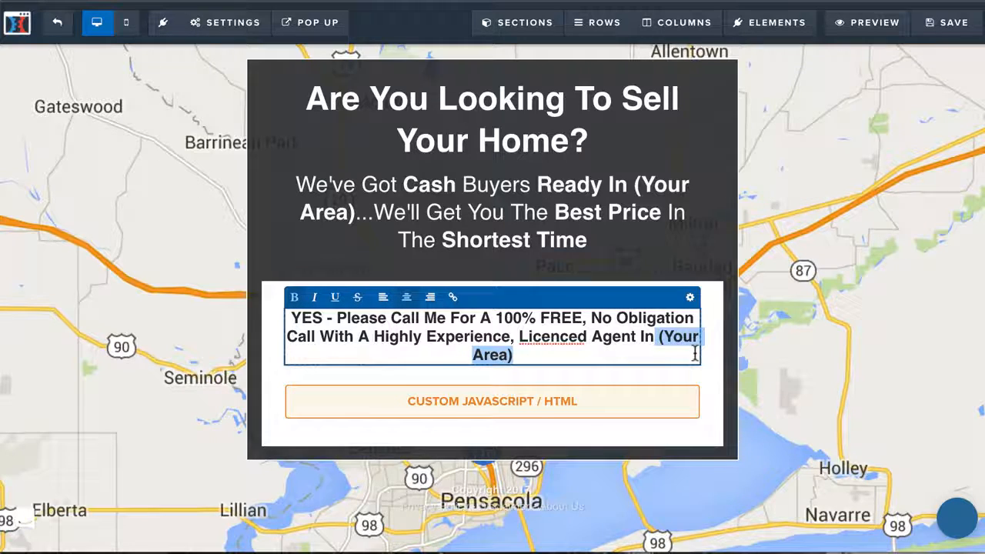
{"action": "key", "text": "BackSpace"}
{"action": "type", "text": "Easte"}
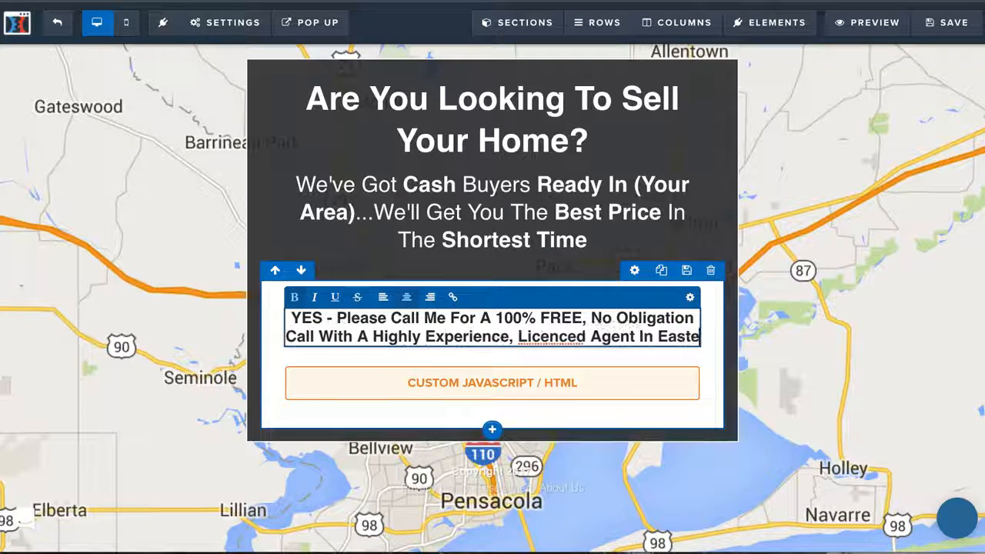
{"action": "type", "text": "rn Shro"}
{"action": "key", "text": "BackSpace"}
{"action": "key", "text": "BackSpace"}
{"action": "type", "text": "ore"}
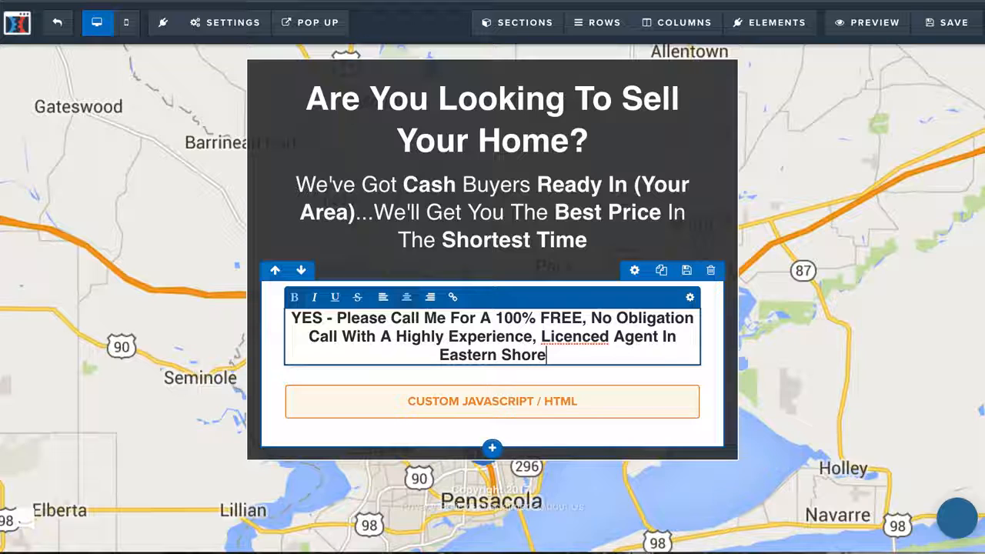
Step: Correct "Licenced" to "Licensed" in the text above the form and finish editing it
{"action": "left_click", "coordinate": [609, 337]}
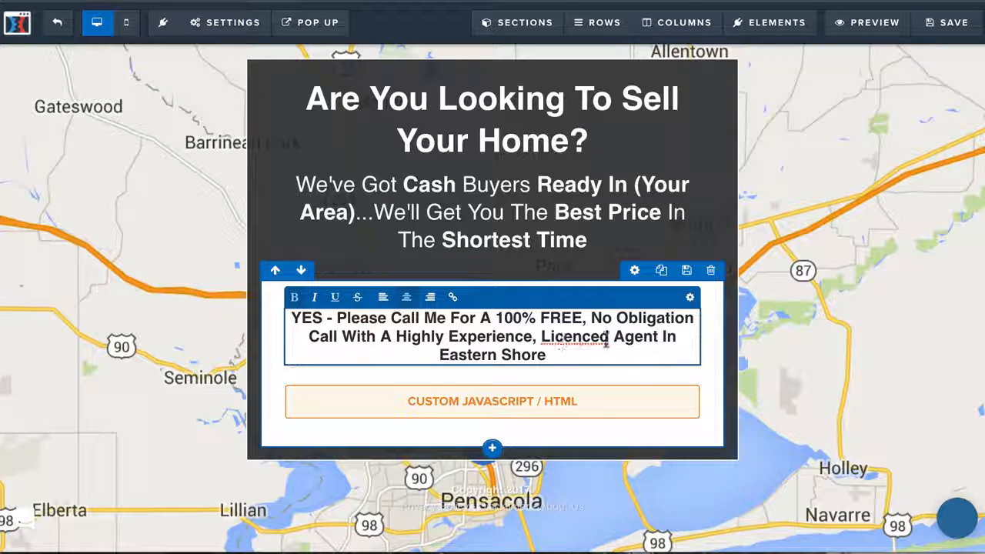
{"action": "right_click", "coordinate": [576, 336]}
{"action": "left_click", "coordinate": [583, 347]}
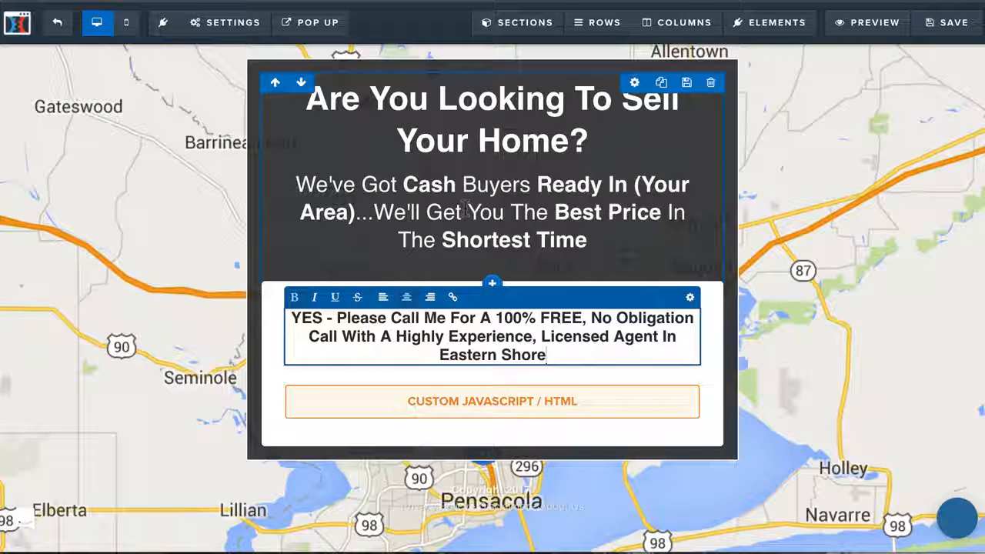
{"action": "left_click", "coordinate": [175, 196]}
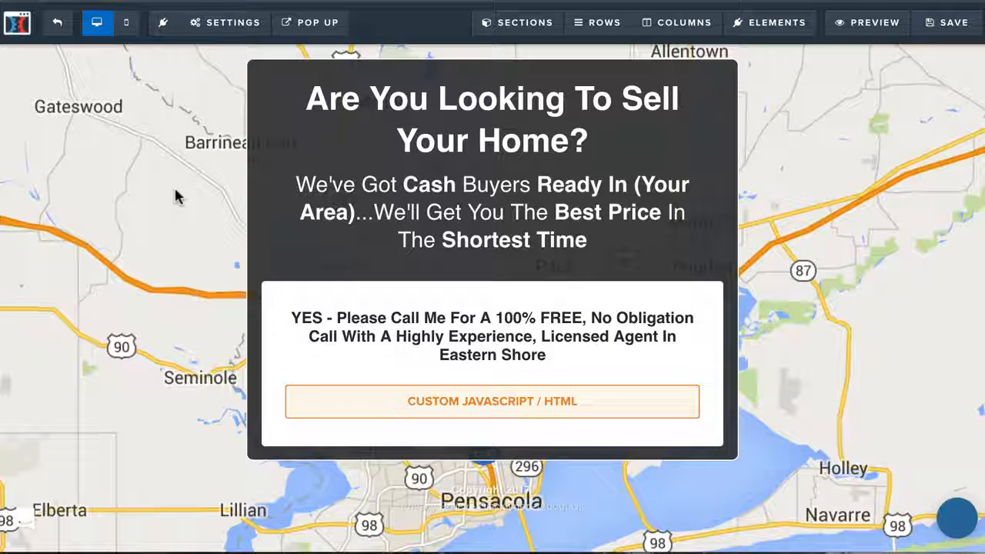